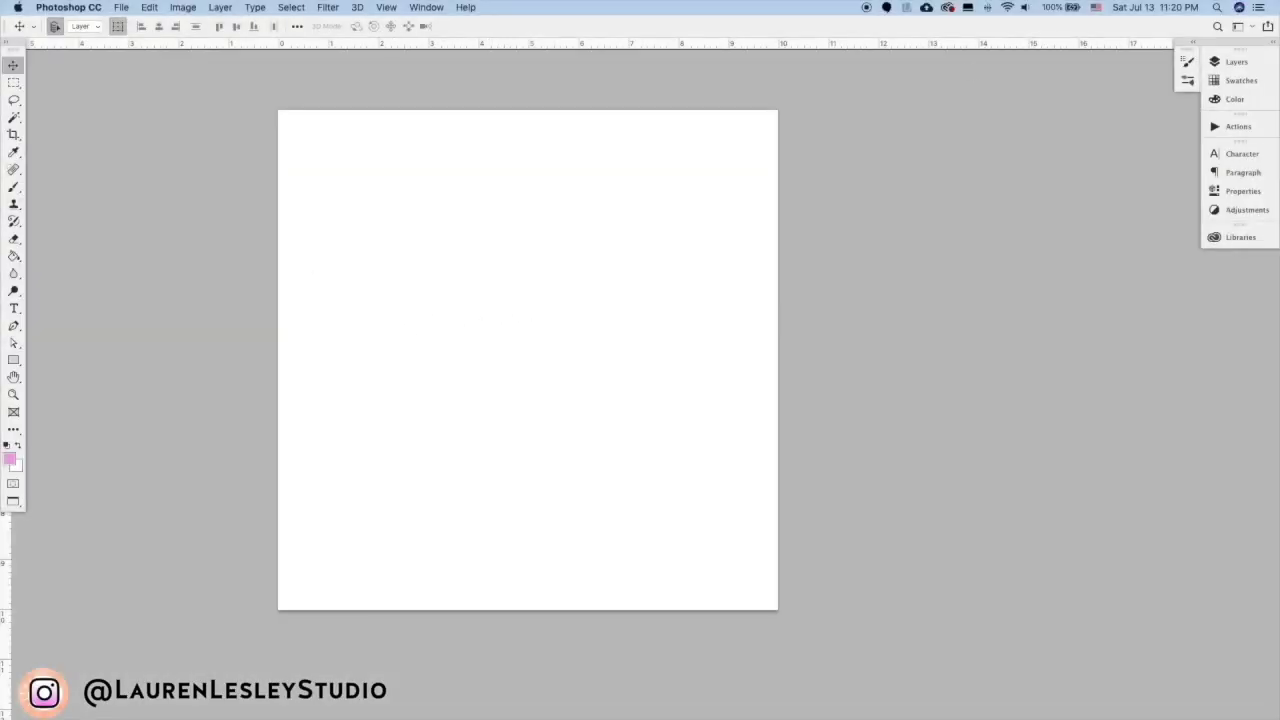
Step: Drag the img009 copy.jpg watercolor scan from the desktop onto the blank square canvas
drag(605, 215, 534, 337)
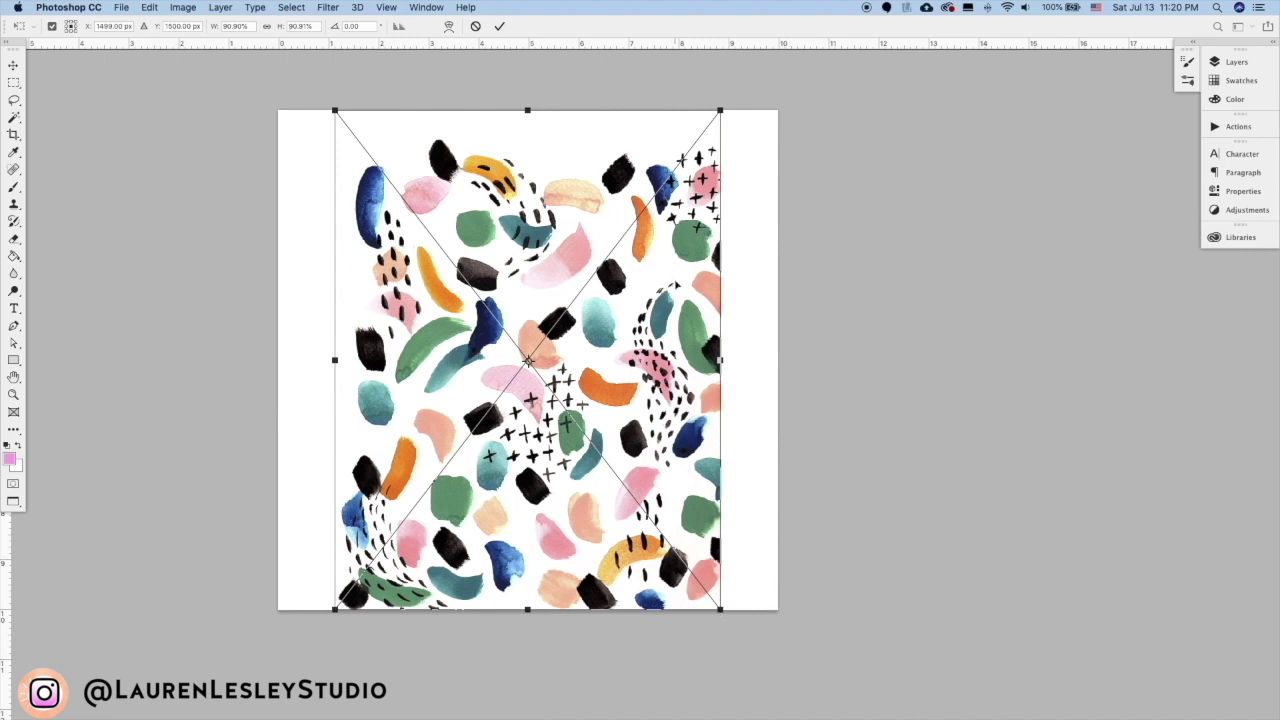
Step: Commit the placed img009 copy scan and hide the white Background layer
key(Return)
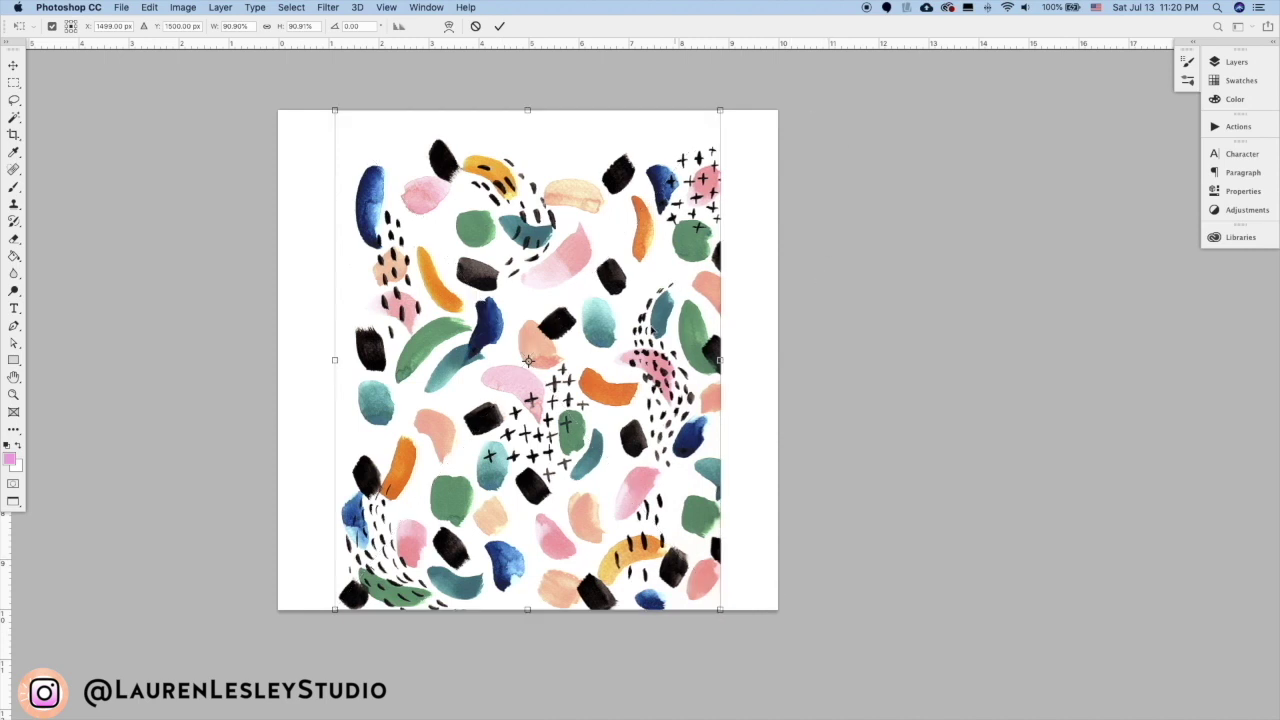
click(1236, 62)
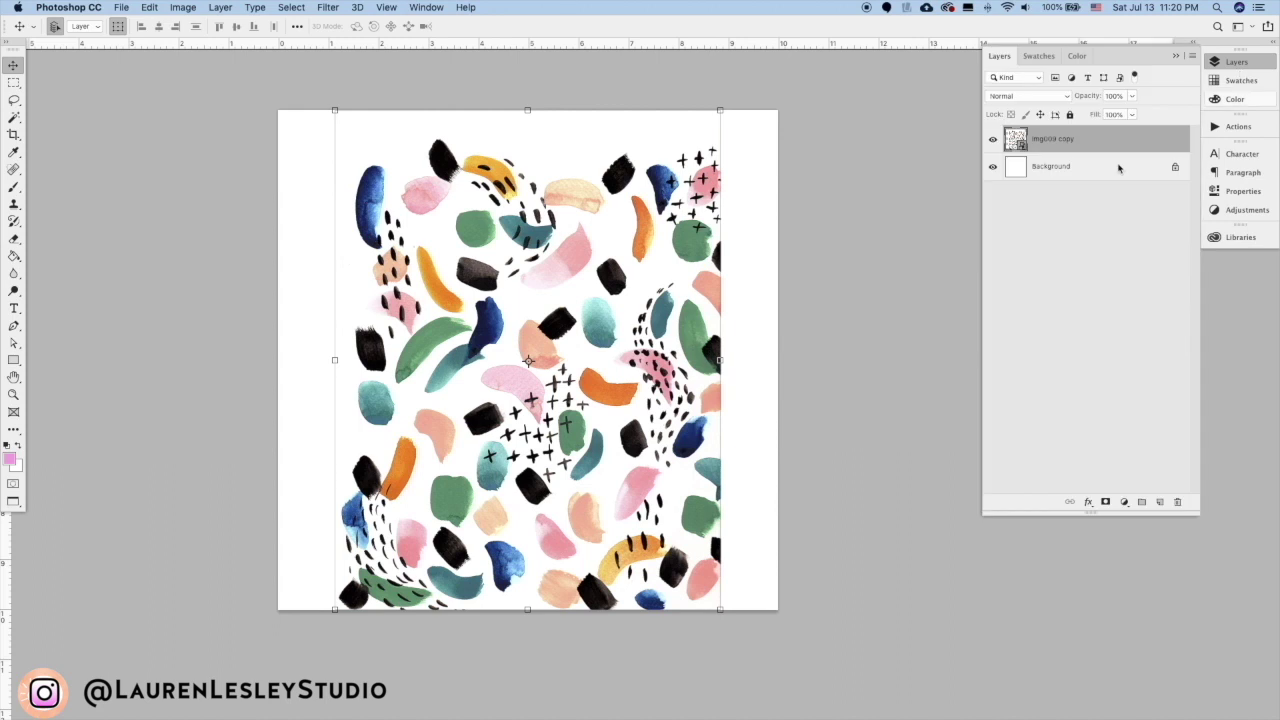
click(992, 167)
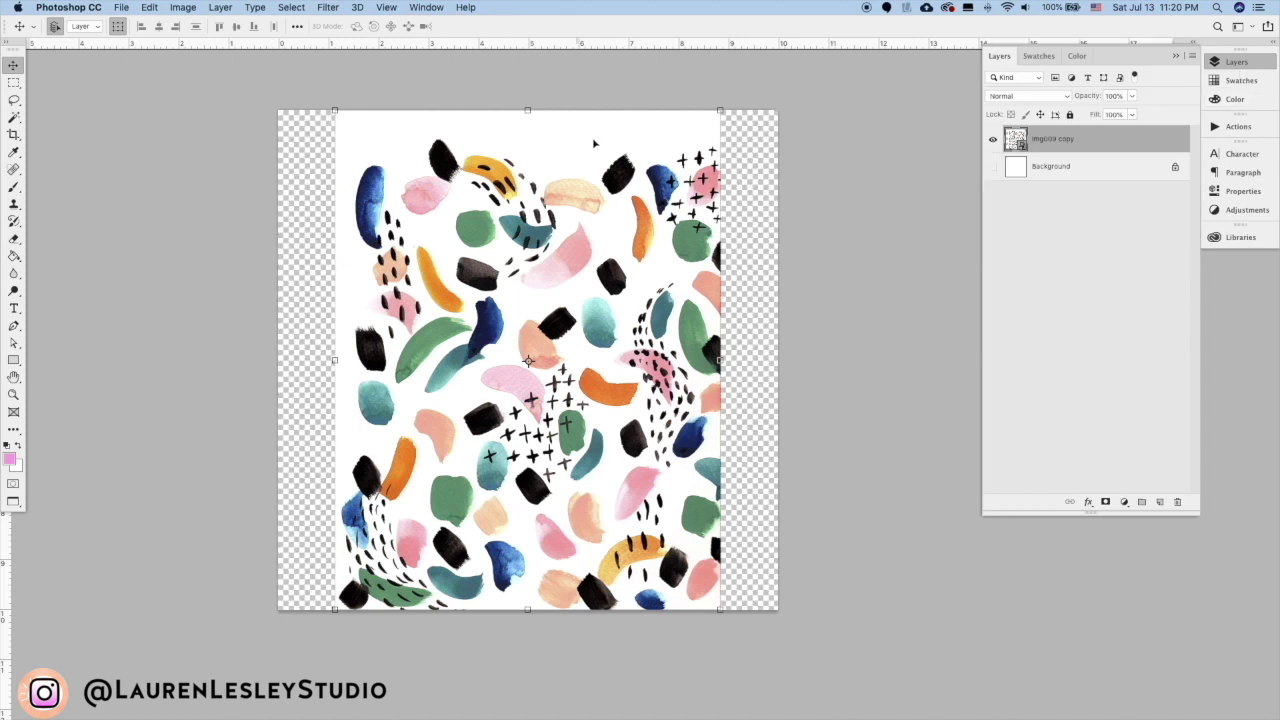
Step: Magic-wand the white paper and rasterize the smart-object scan layer
click(15, 119)
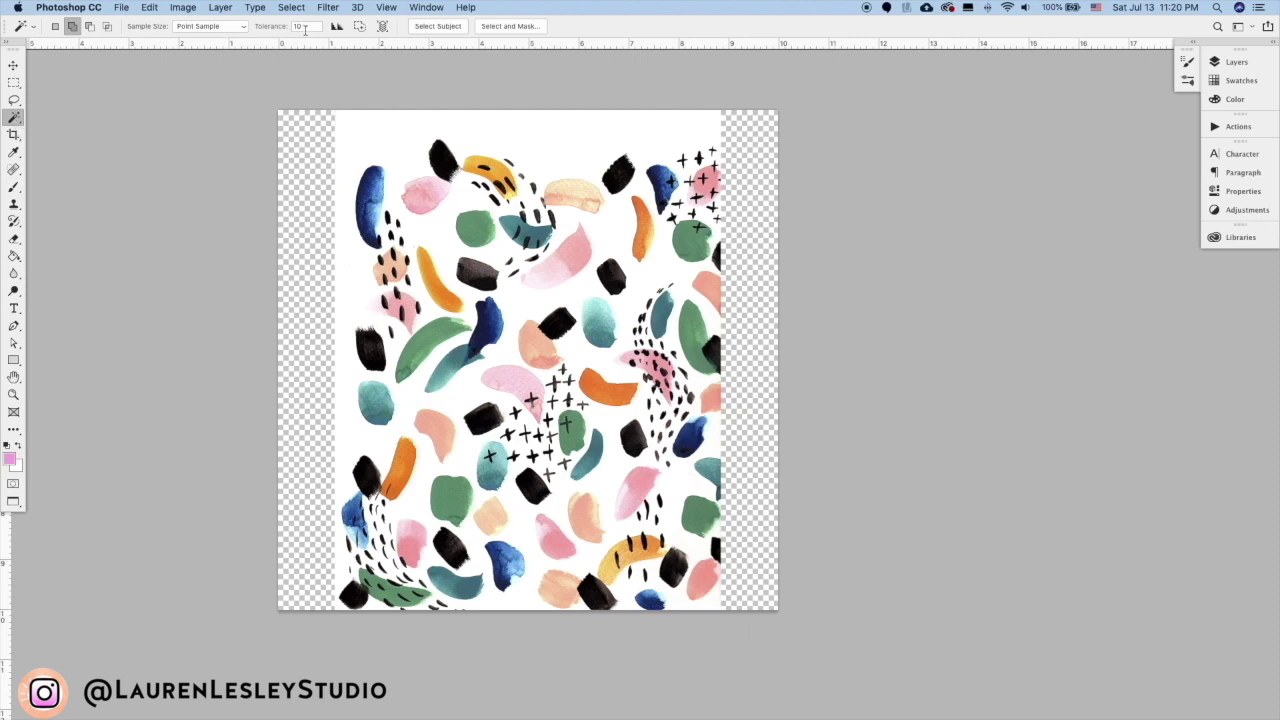
click(562, 128)
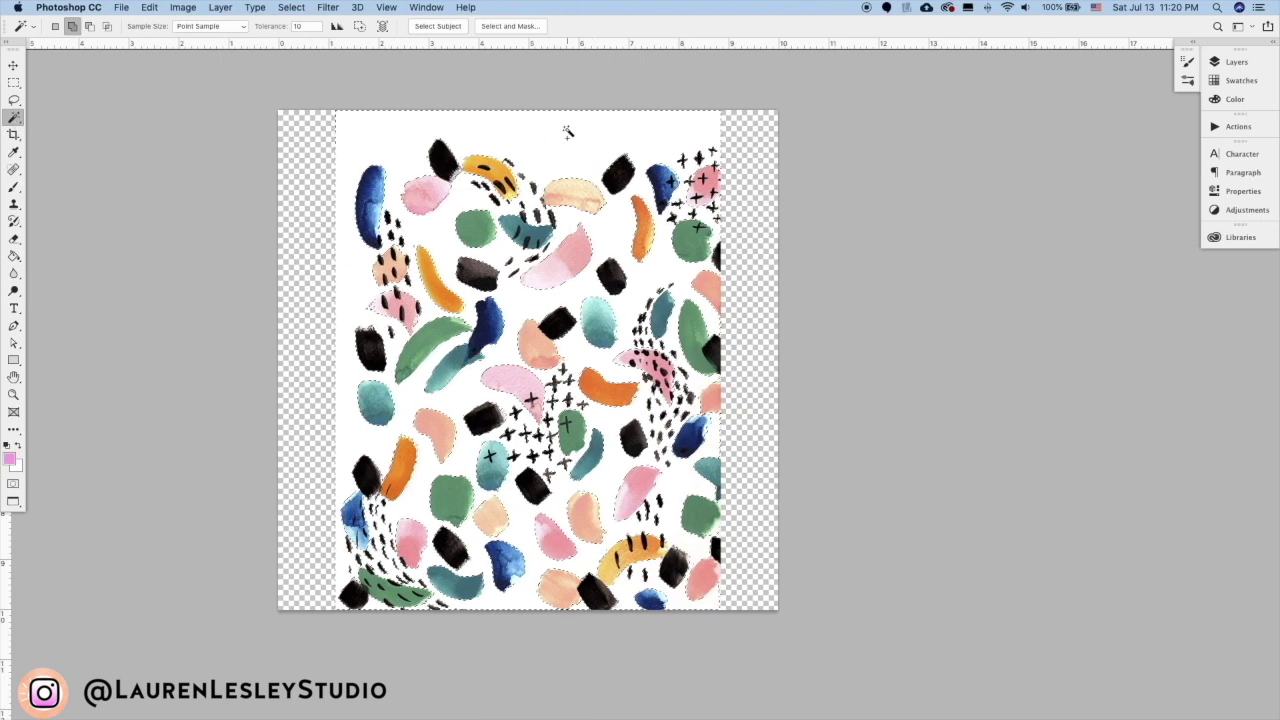
key(BackSpace)
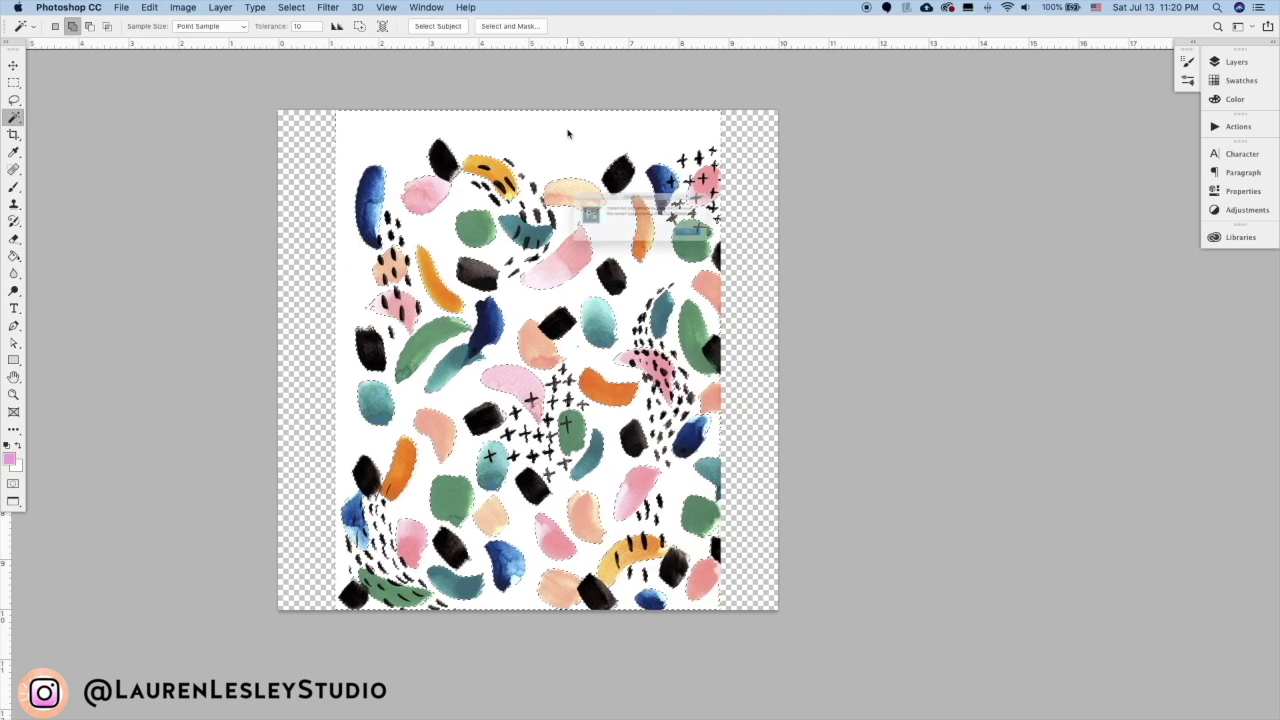
click(741, 248)
click(220, 7)
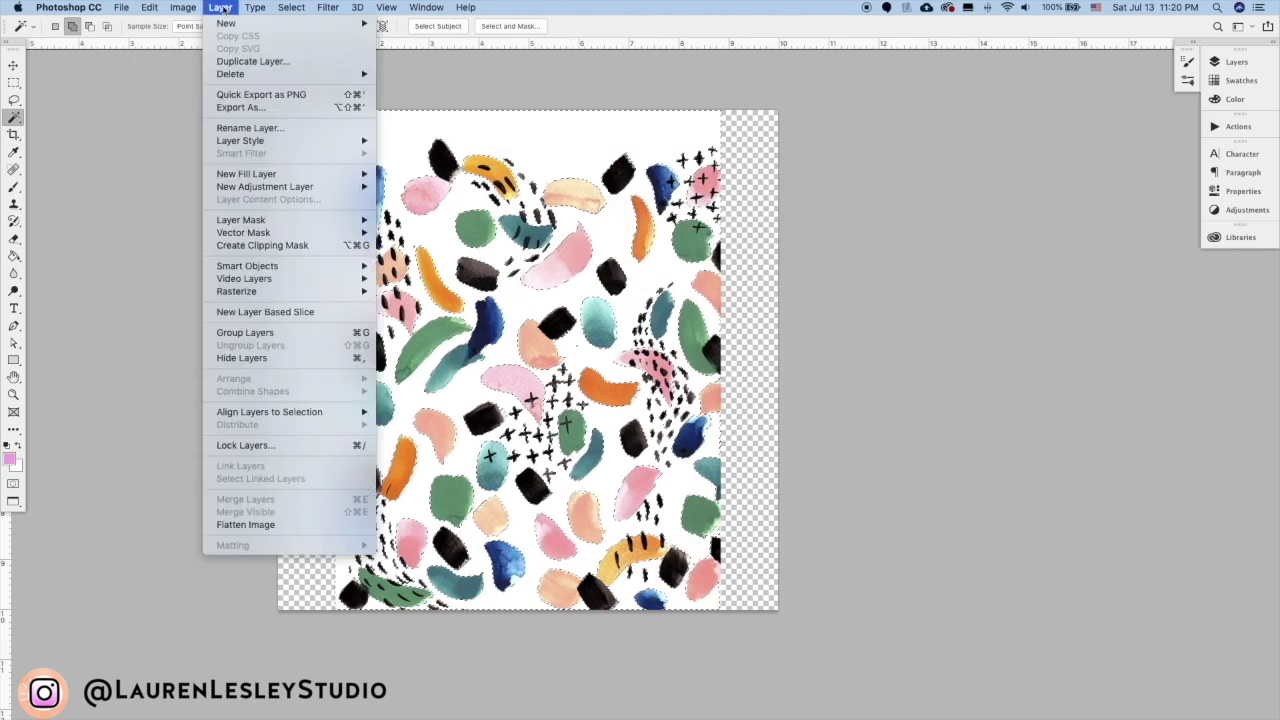
mouse_move(295, 291)
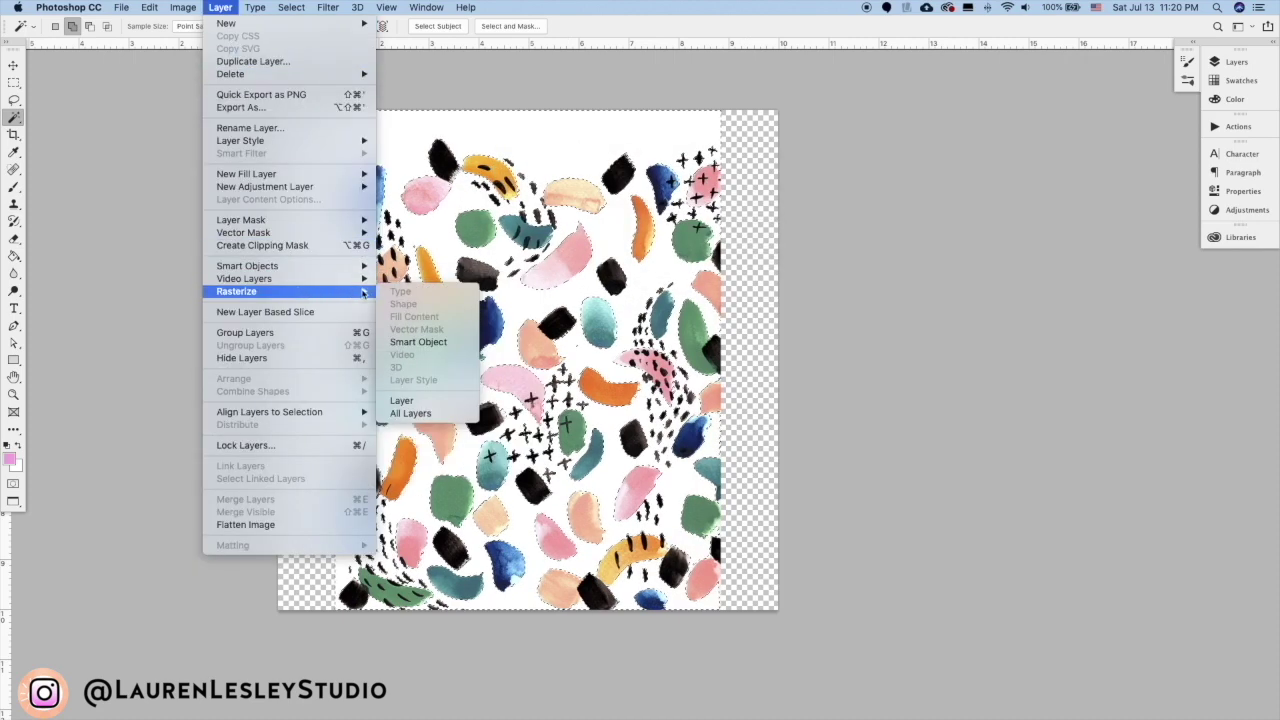
click(418, 342)
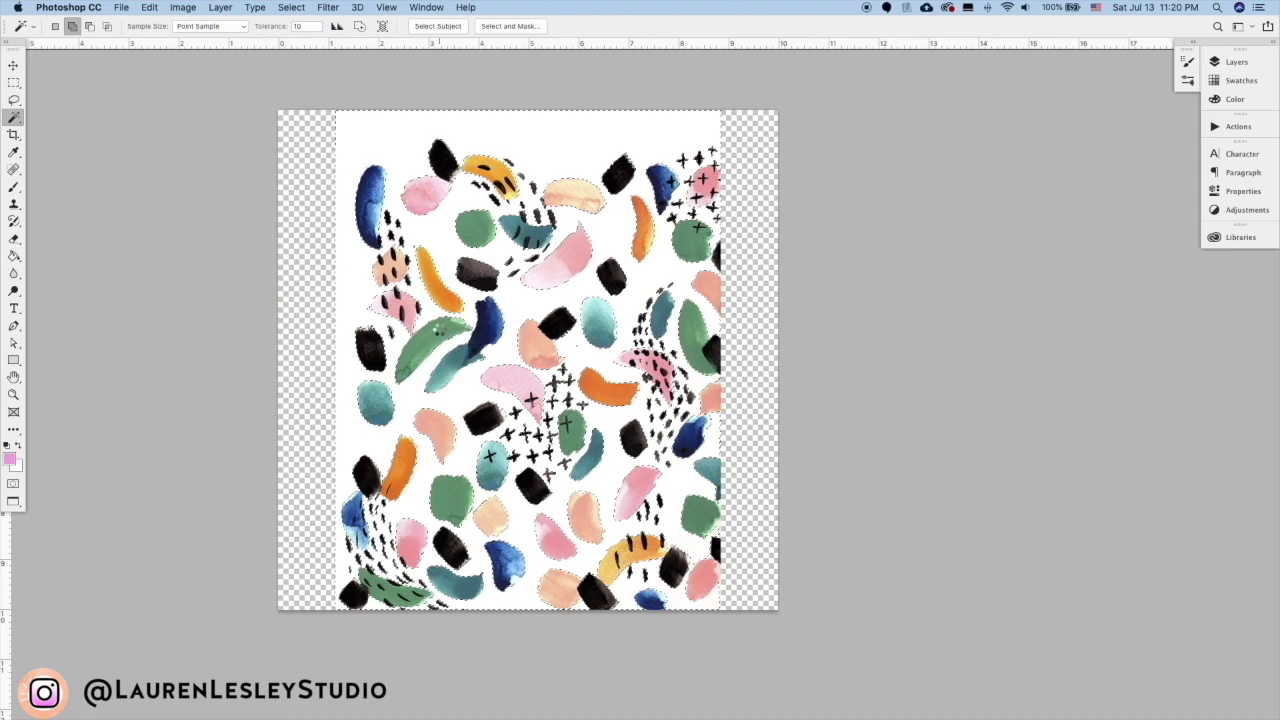
Step: Delete the selected white paper and deselect, leaving brush marks on transparency
key(Delete)
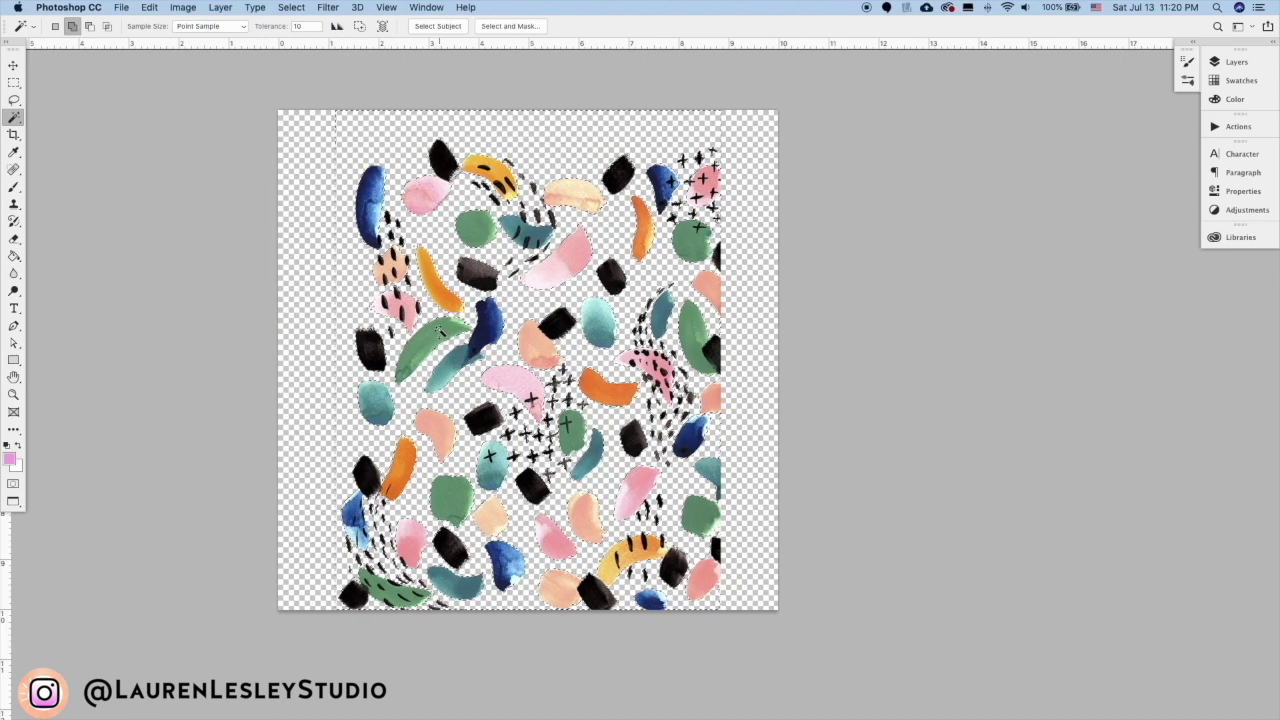
key(super+d)
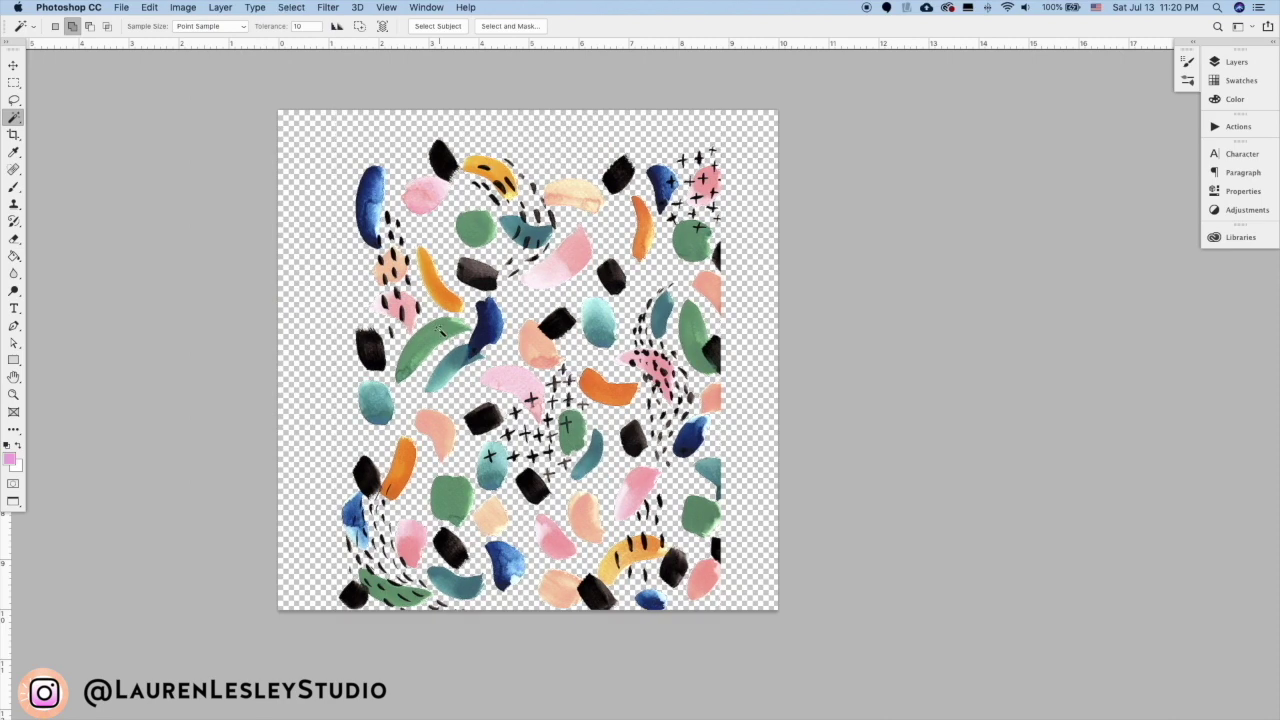
key(v)
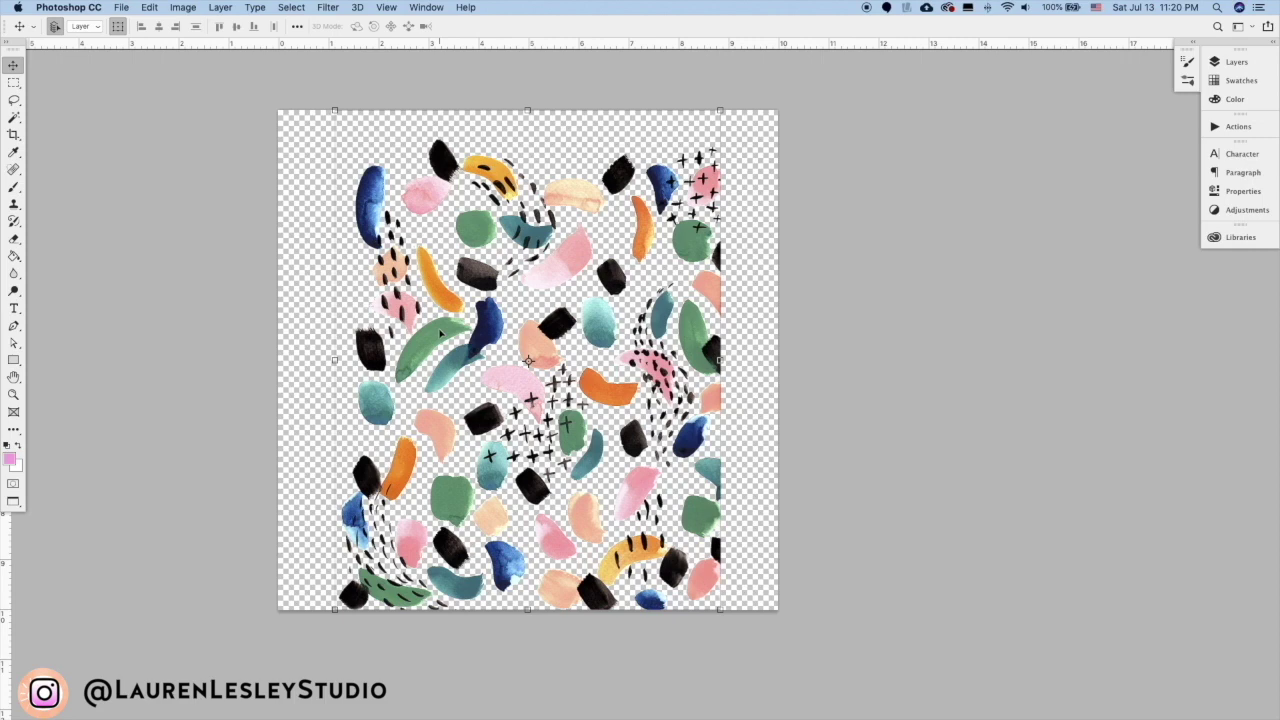
Step: Nudge the marks up-left, then lasso and delete the shapes clipped along the right edge
drag(703, 289, 675, 275)
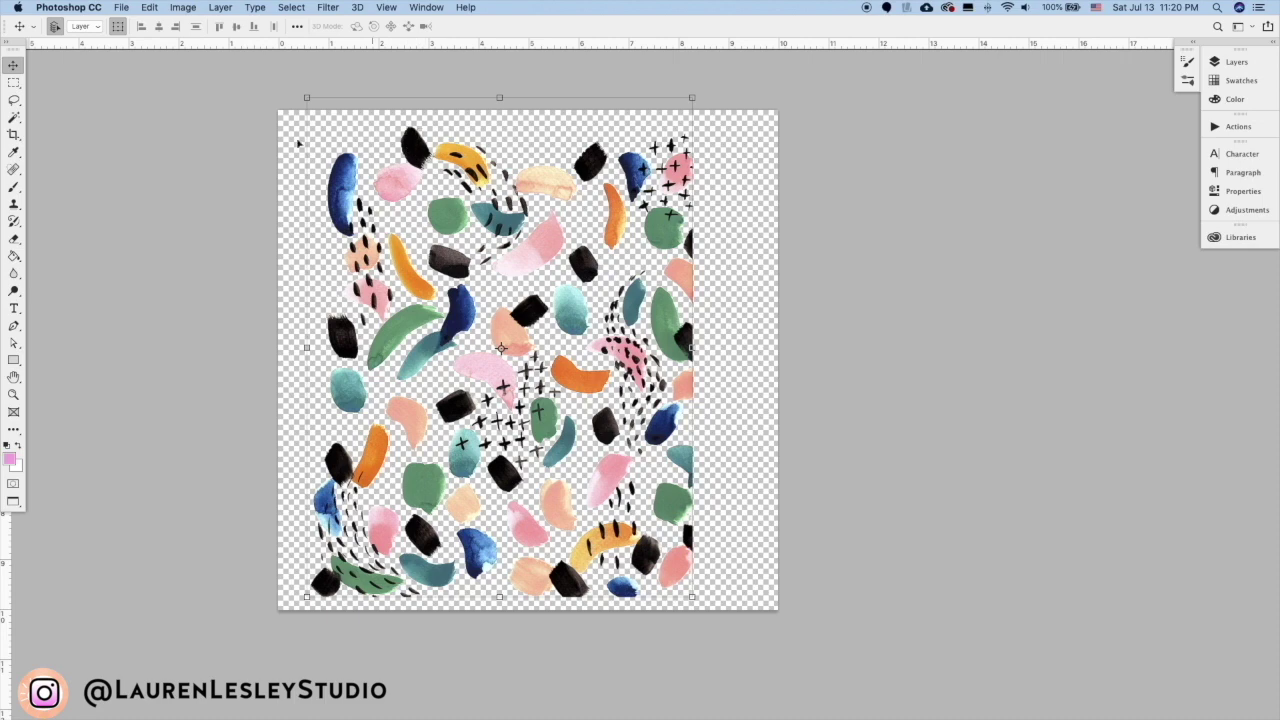
key(l)
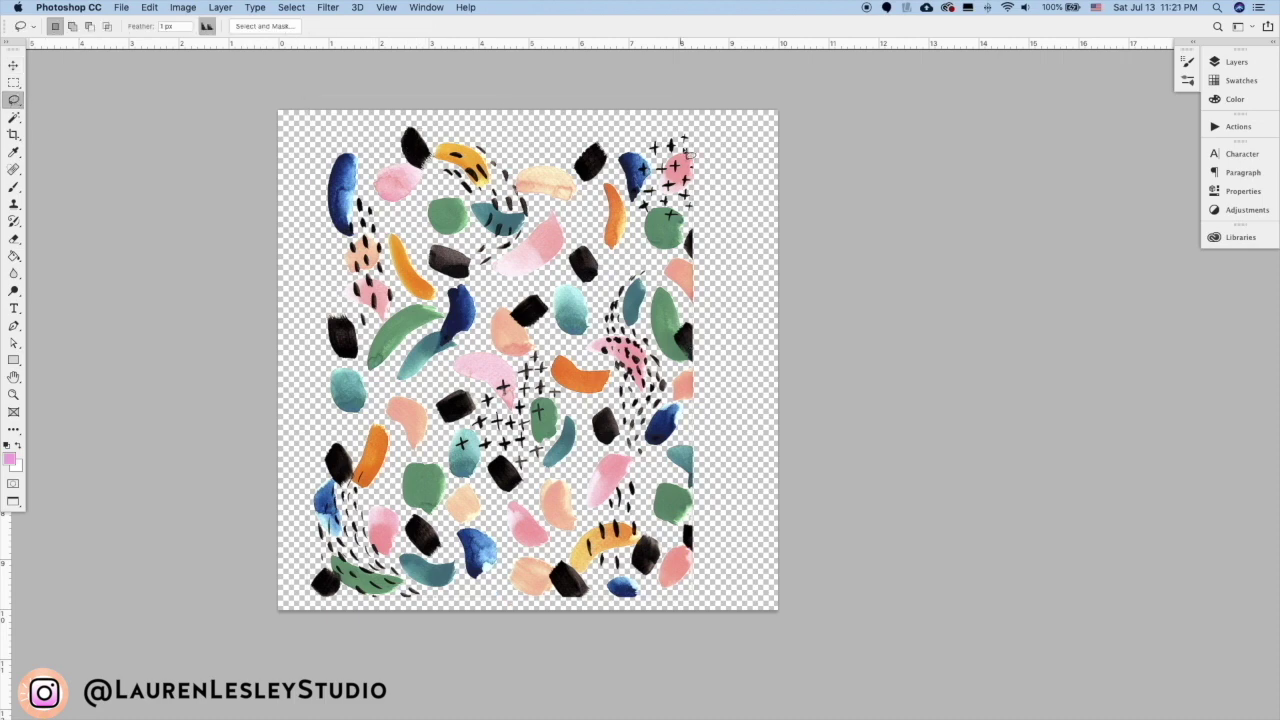
key(super+plus)
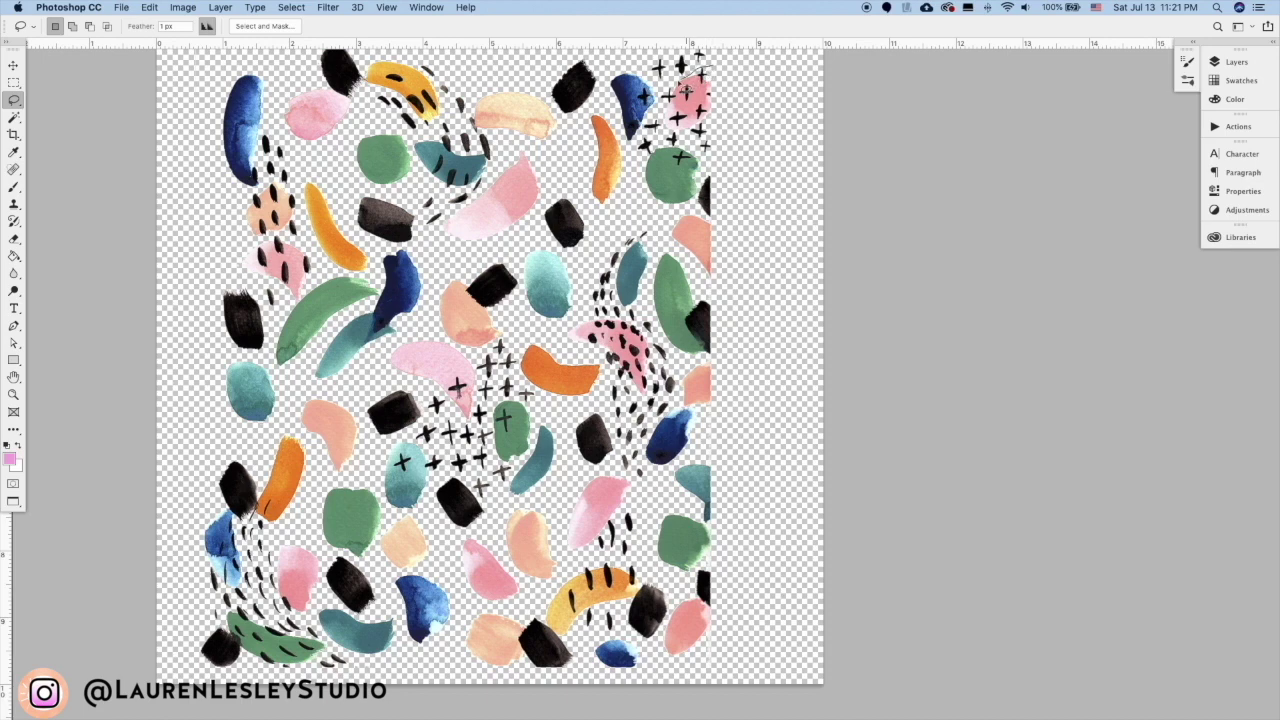
mouse_move(664, 116)
mouse_down()
mouse_move(666, 140)
mouse_move(712, 168)
mouse_move(740, 106)
mouse_move(714, 68)
mouse_up()
mouse_move(704, 204)
mouse_down()
mouse_move(672, 233)
mouse_move(672, 262)
mouse_move(696, 270)
mouse_move(677, 259)
mouse_move(655, 287)
mouse_move(653, 322)
mouse_move(700, 420)
mouse_move(731, 382)
mouse_move(744, 218)
mouse_move(729, 177)
mouse_up()
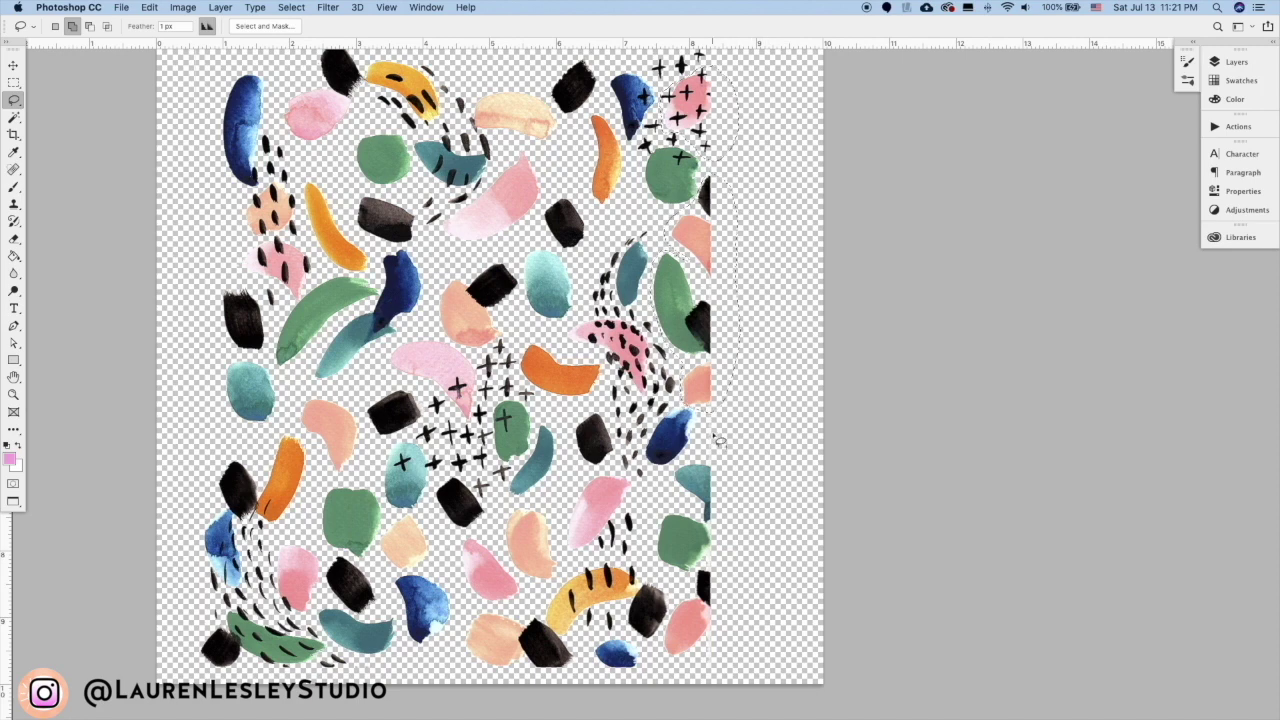
mouse_move(718, 458)
mouse_down()
mouse_move(676, 472)
mouse_move(715, 542)
mouse_move(702, 594)
mouse_move(722, 618)
mouse_move(738, 588)
mouse_move(738, 468)
mouse_up()
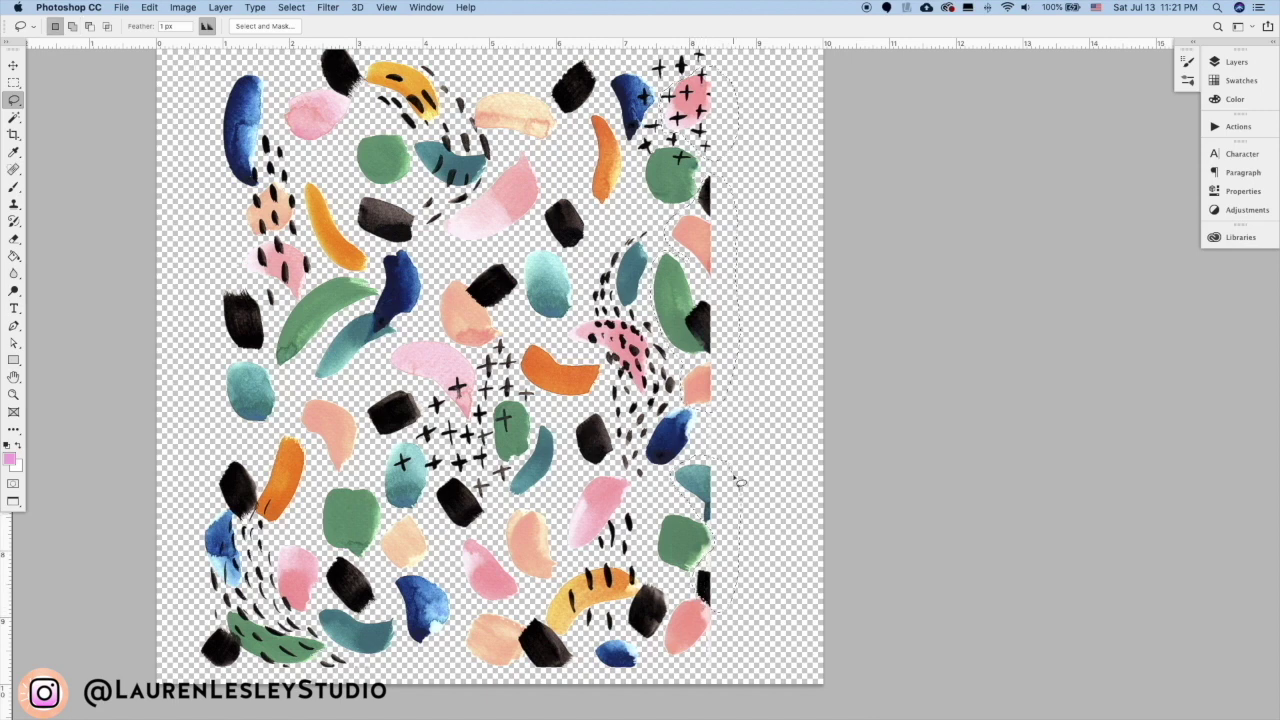
key(Delete)
key(super+d)
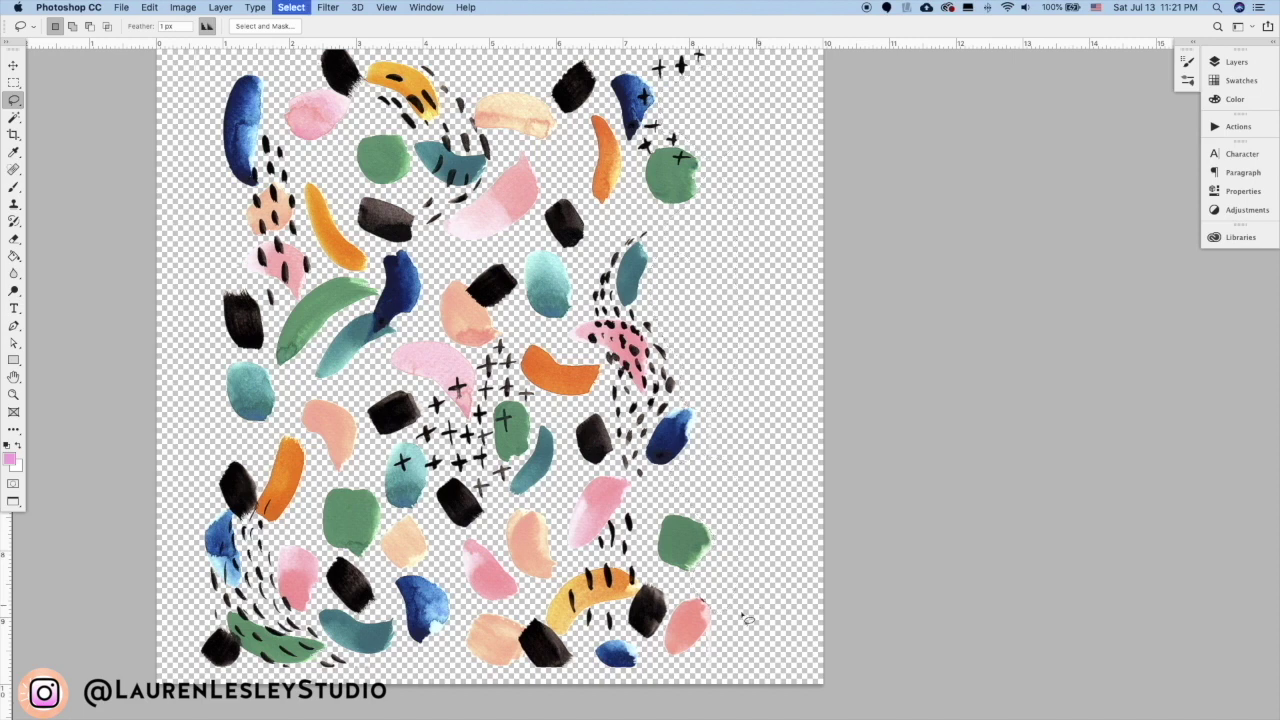
Step: Delete the black blob clipped at the bottom edge and lasso another black blob to copy
mouse_move(716, 630)
mouse_down()
mouse_move(708, 660)
mouse_move(748, 662)
mouse_move(720, 606)
mouse_move(741, 650)
mouse_up()
key(super+d)
mouse_move(520, 636)
mouse_down()
mouse_move(545, 672)
mouse_move(575, 668)
mouse_move(578, 650)
mouse_move(532, 616)
mouse_up()
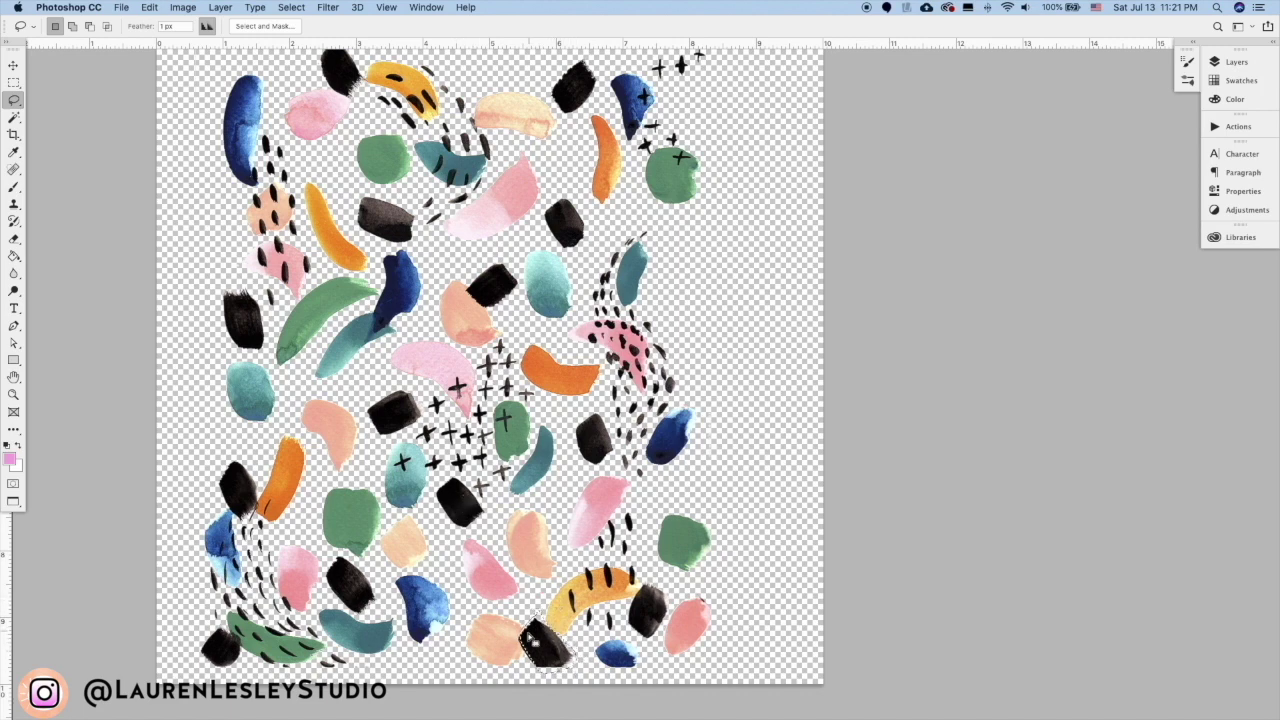
key(shift)
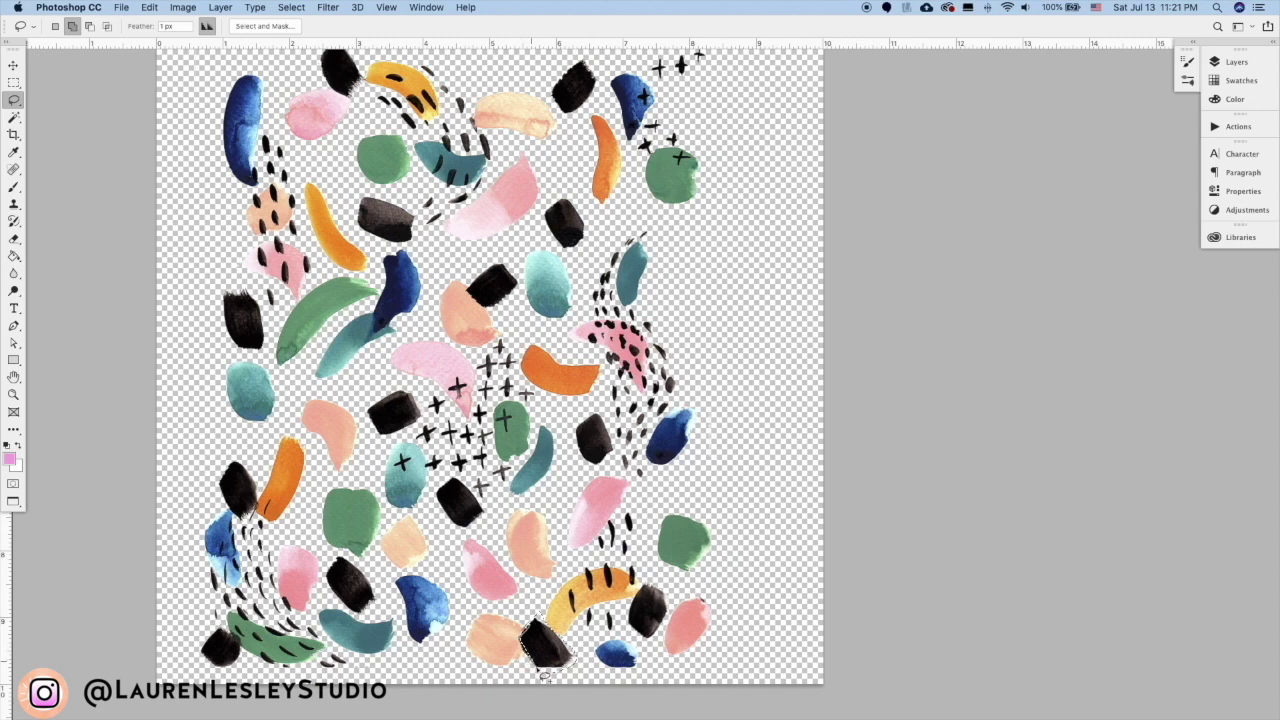
key(BackSpace)
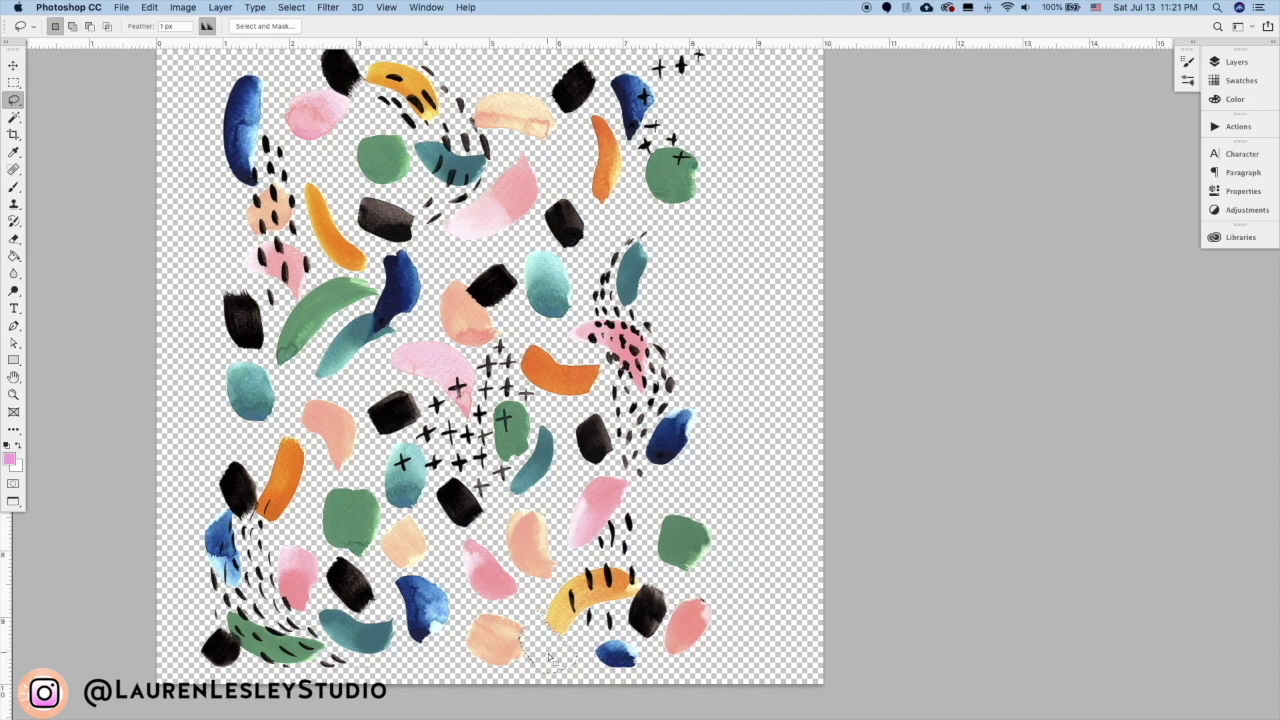
key(super+d)
mouse_move(452, 480)
mouse_down()
mouse_move(440, 502)
mouse_move(462, 540)
mouse_move(495, 528)
mouse_move(466, 480)
mouse_up()
click(150, 8)
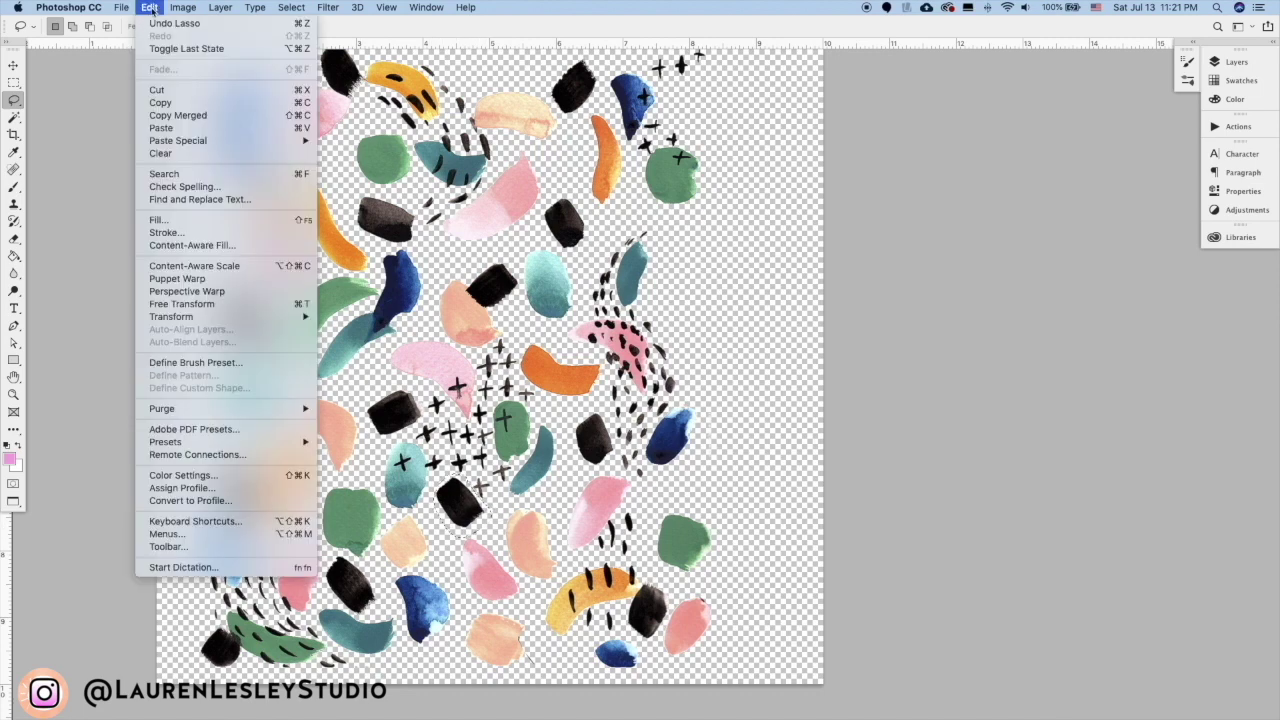
Step: Copy-paste the black blob beside the bottom yellow shape and enlarge it about 115%
click(160, 102)
click(150, 8)
click(160, 128)
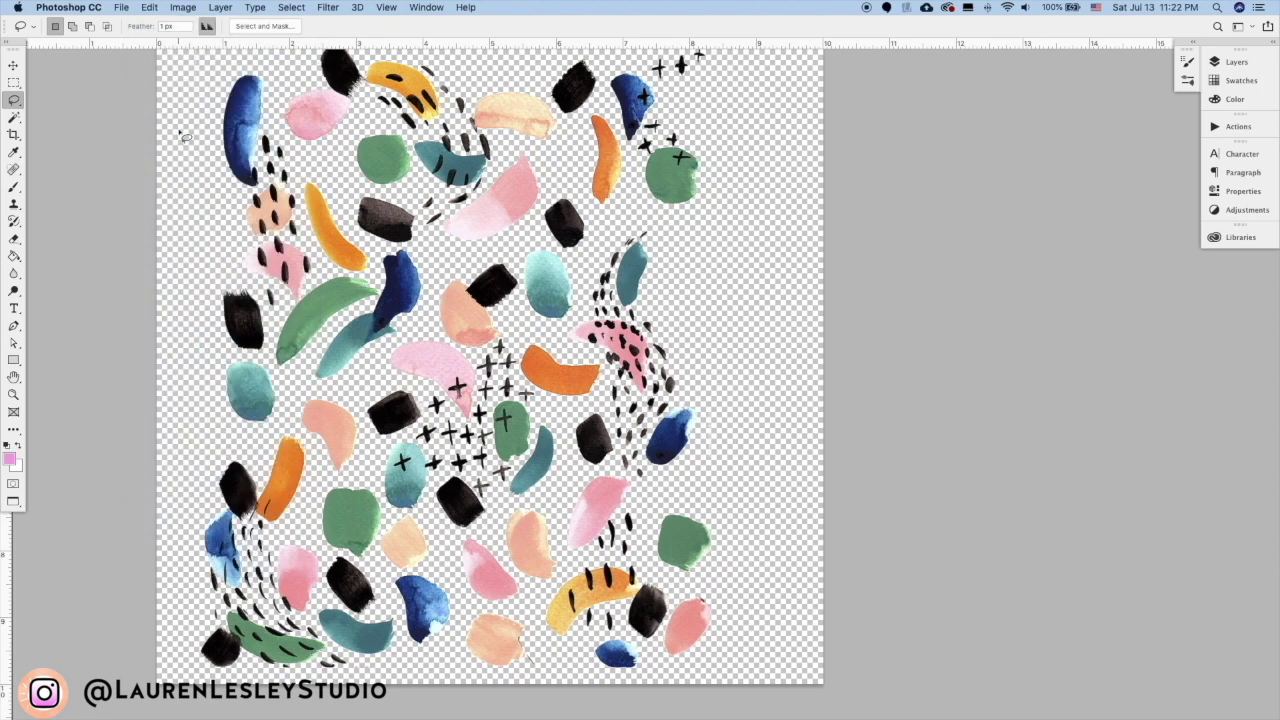
click(22, 64)
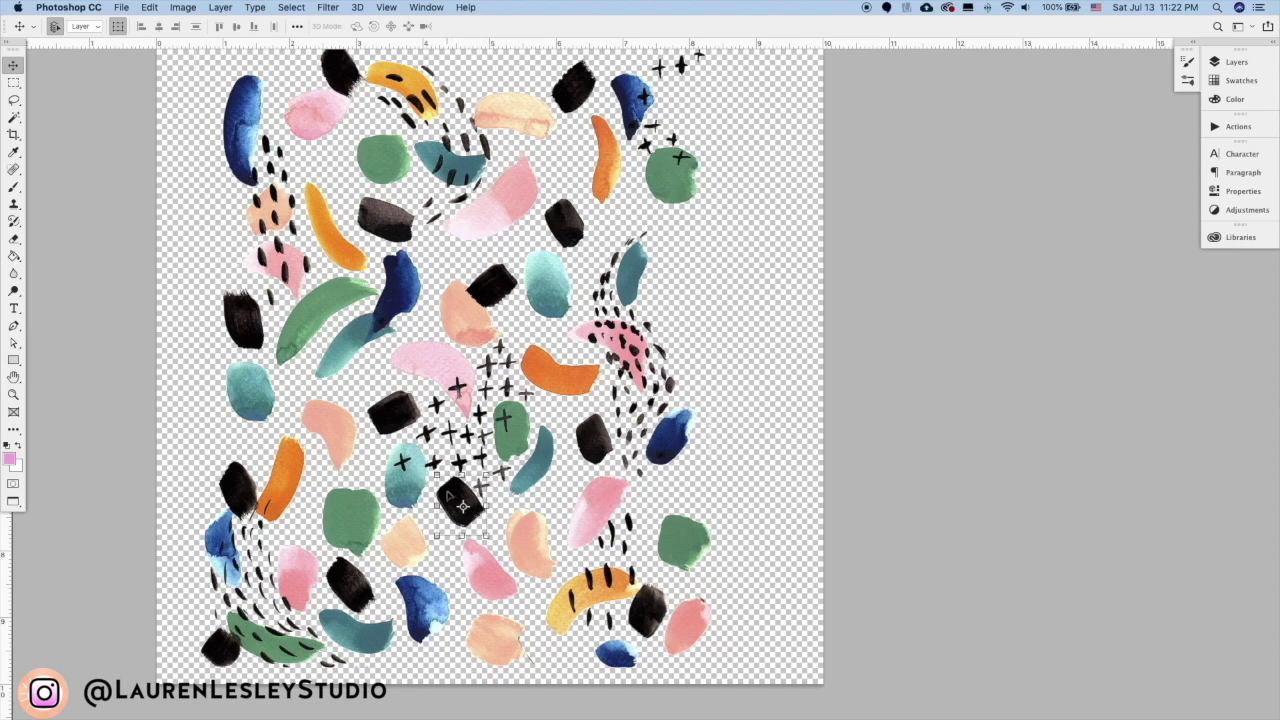
drag(462, 505, 572, 612)
key(super+t)
drag(570, 680, 572, 684)
key(Return)
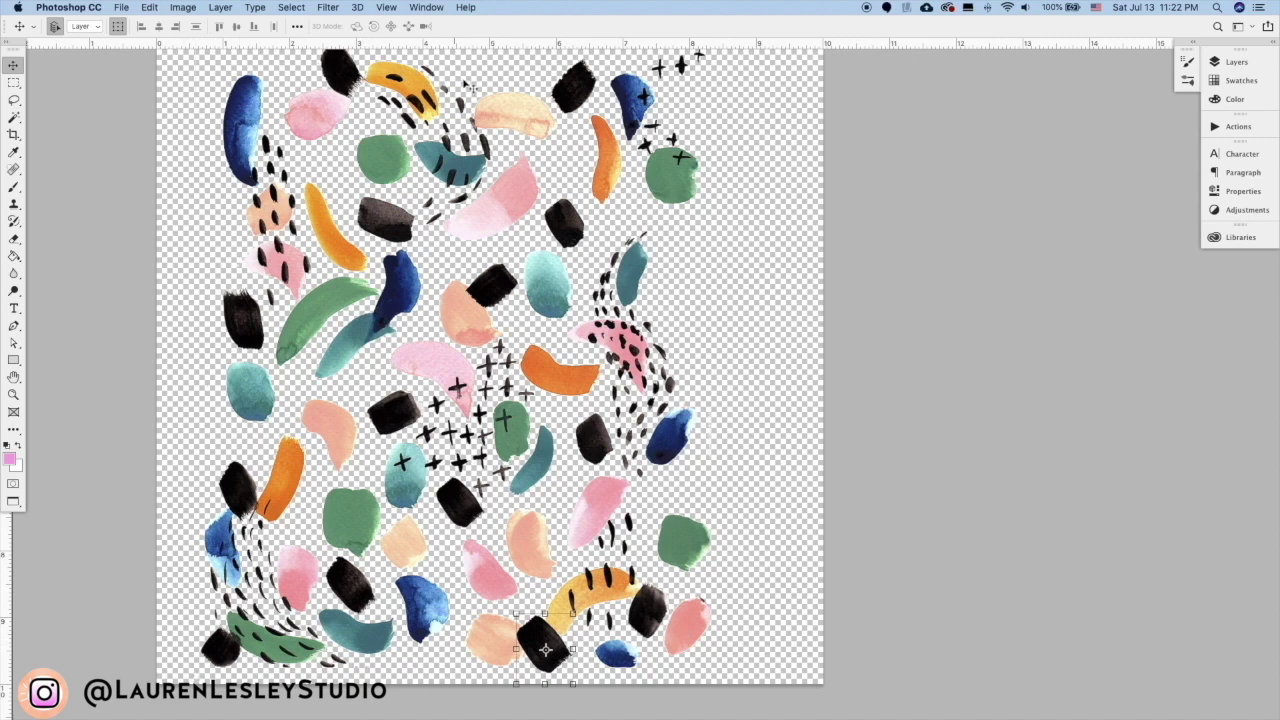
Step: Show the rulers and merge the blob and scan layers into Layer 1
drag(521, 240, 509, 249)
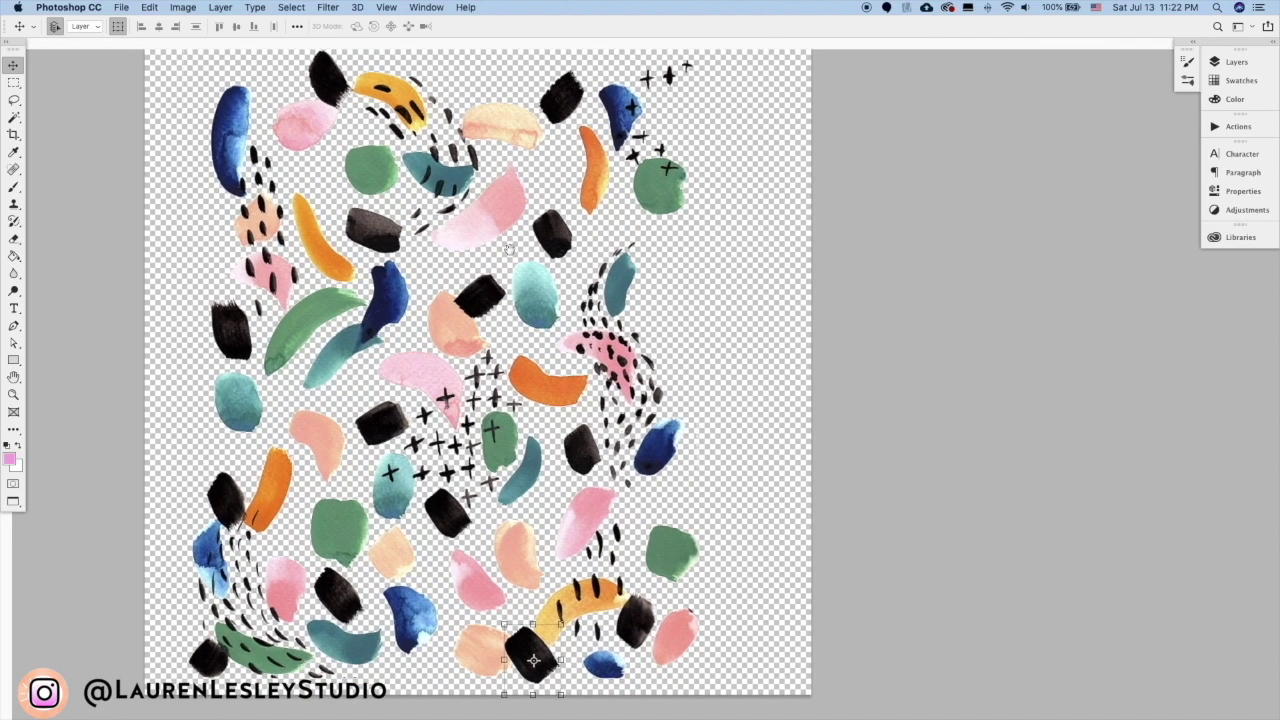
key(super+r)
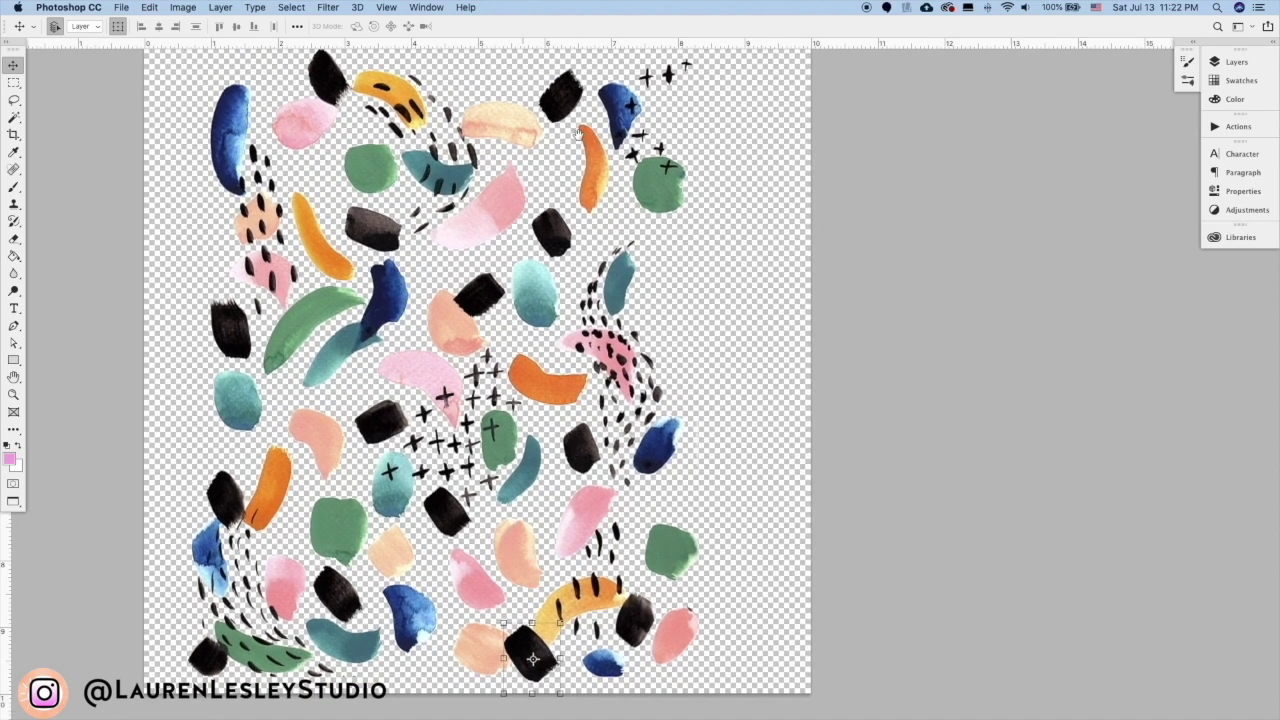
click(1240, 62)
shift+click(1068, 166)
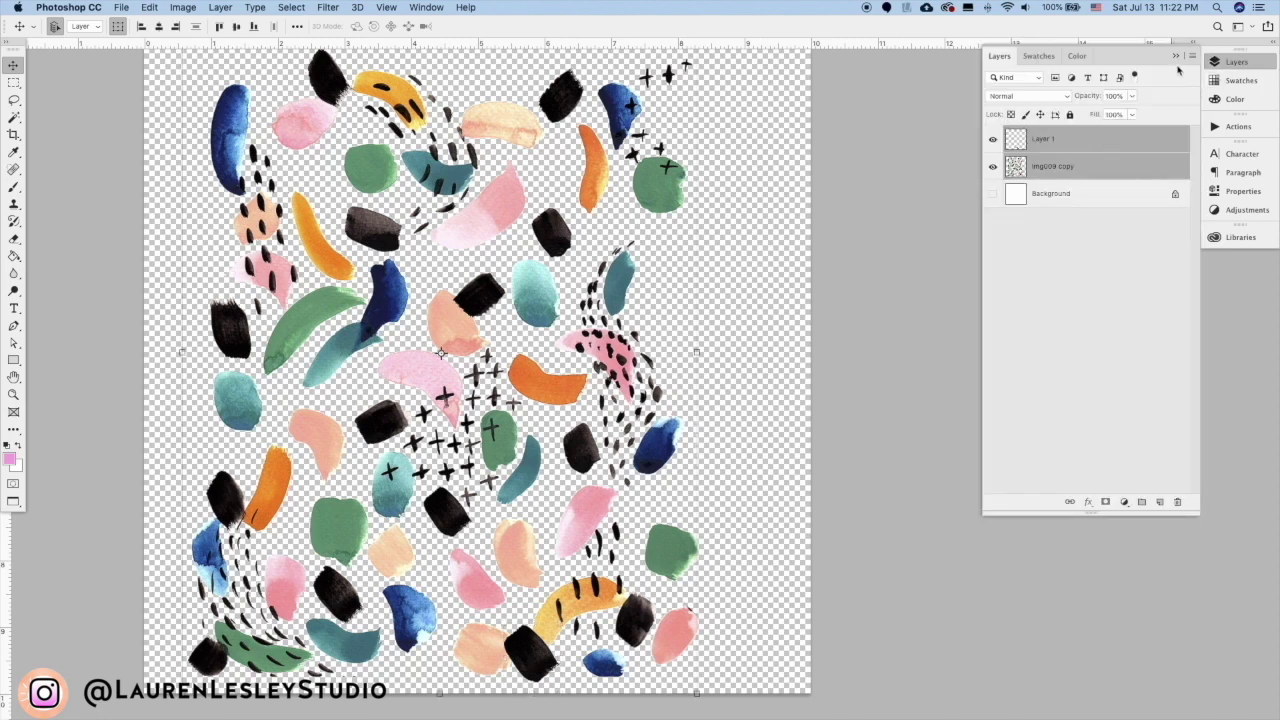
click(1192, 56)
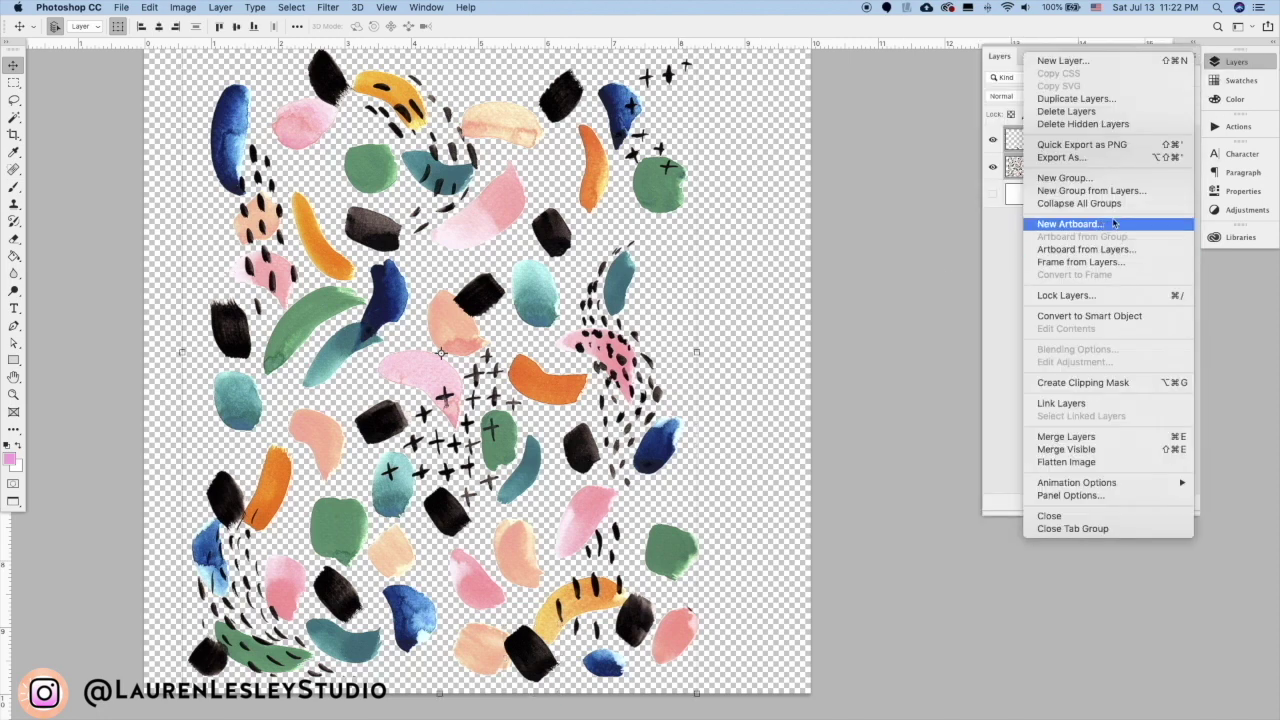
click(1096, 437)
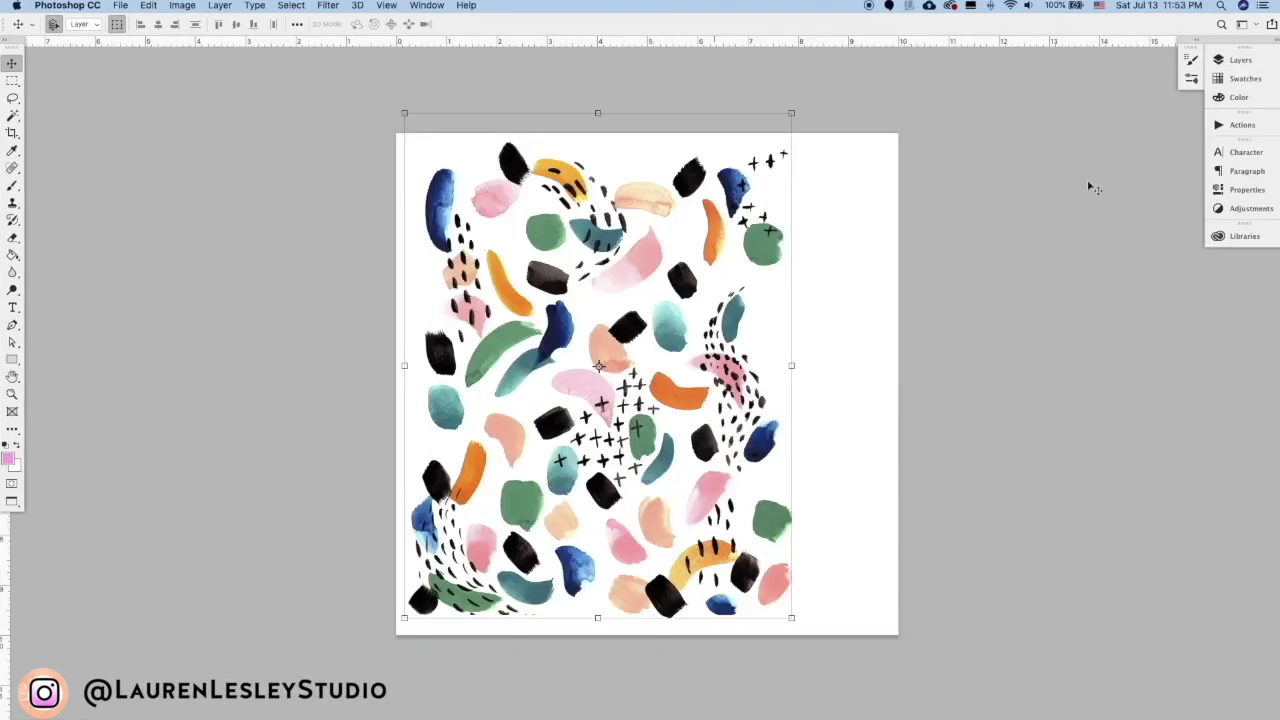
click(1240, 61)
Step: Shift the brush-mark pattern layer left and up
click(1240, 125)
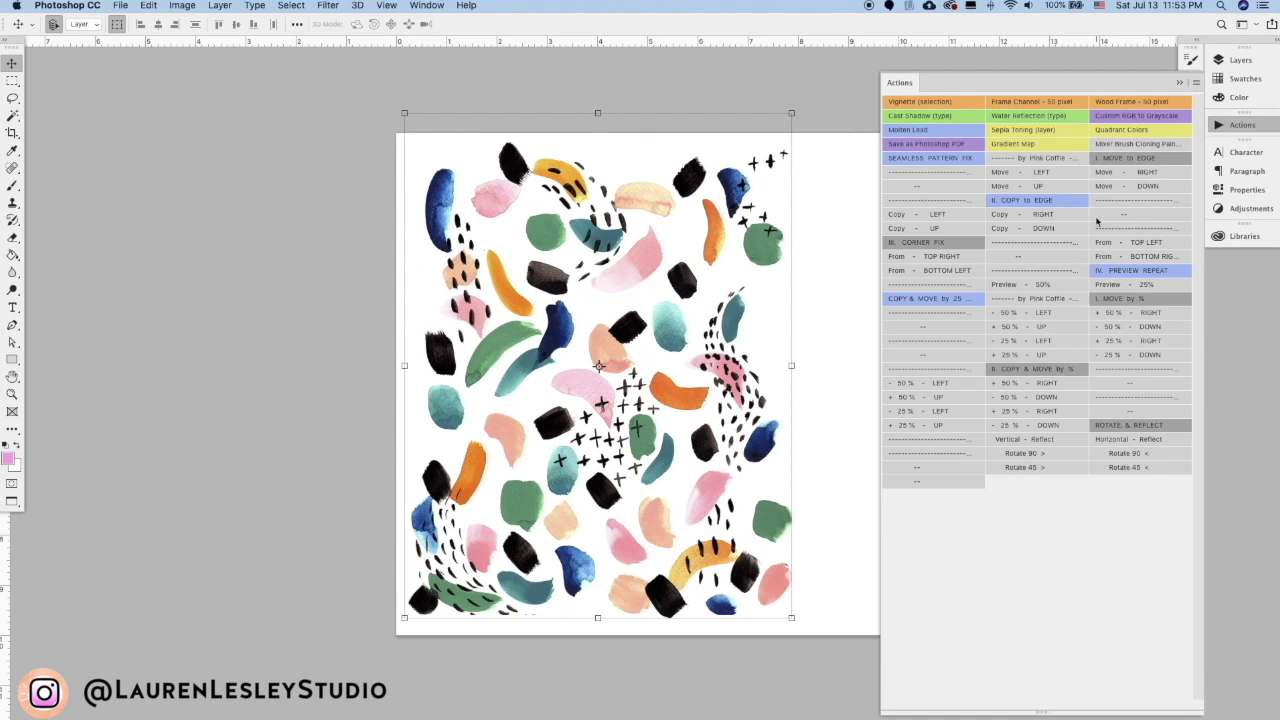
scroll(765, 316, right, 10)
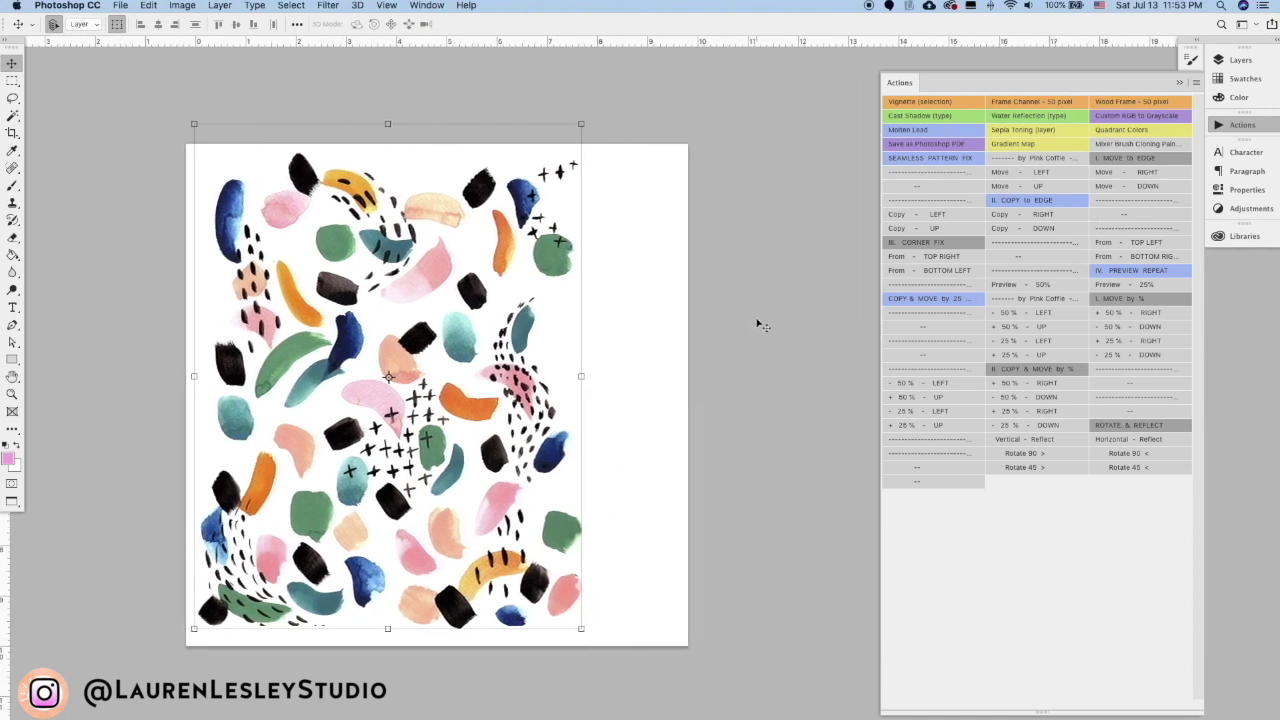
scroll(760, 326, left, 1)
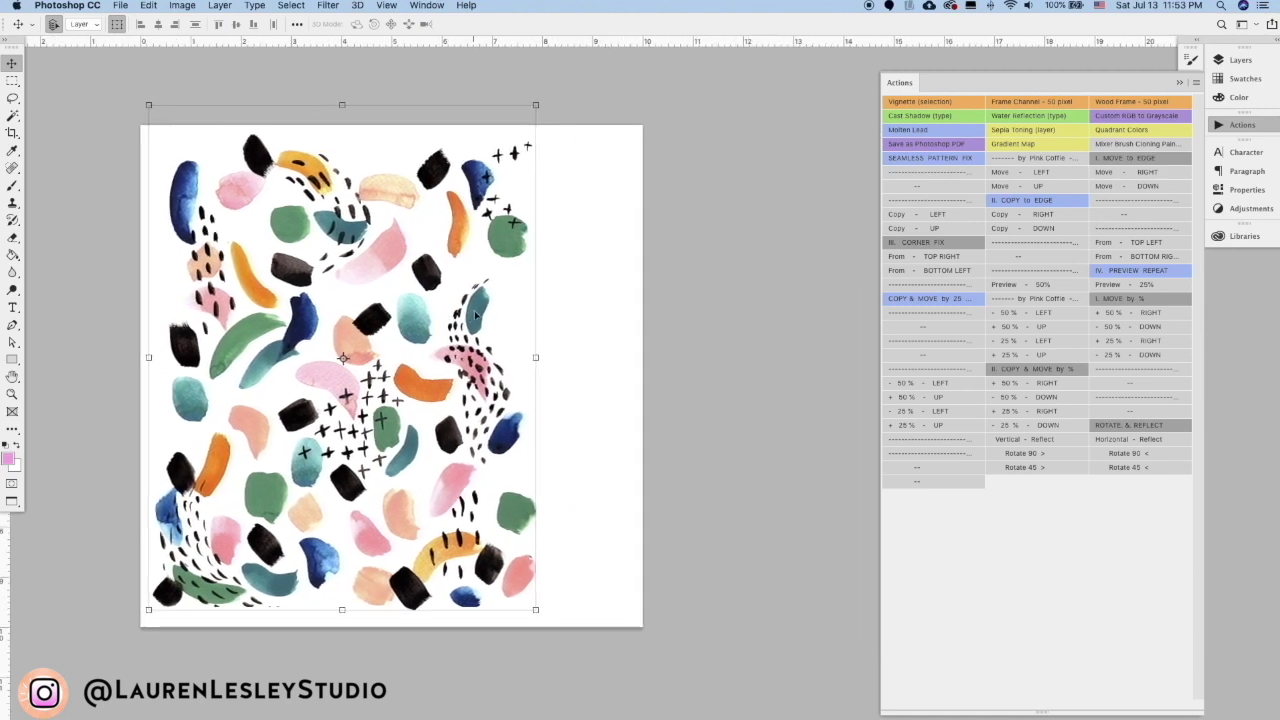
drag(477, 316, 420, 316)
Step: Run the Copy - RIGHT action to duplicate the pattern one canvas-width to the right
click(1240, 60)
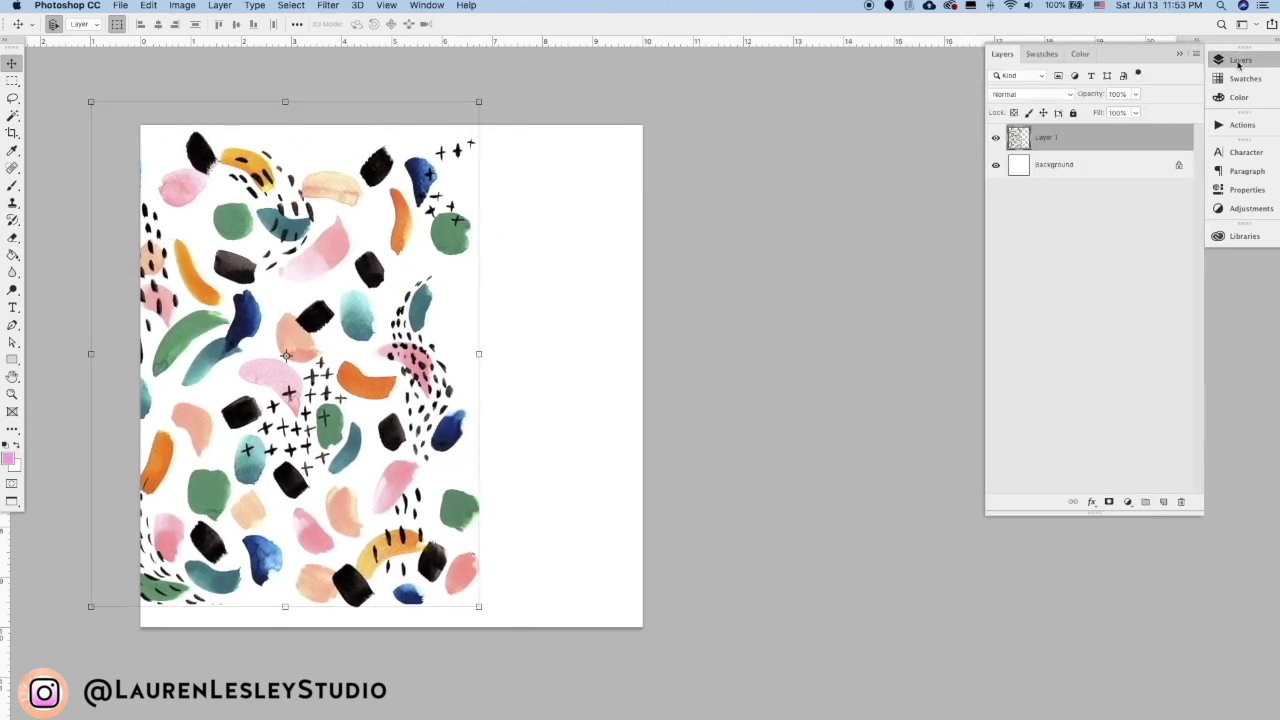
click(1238, 125)
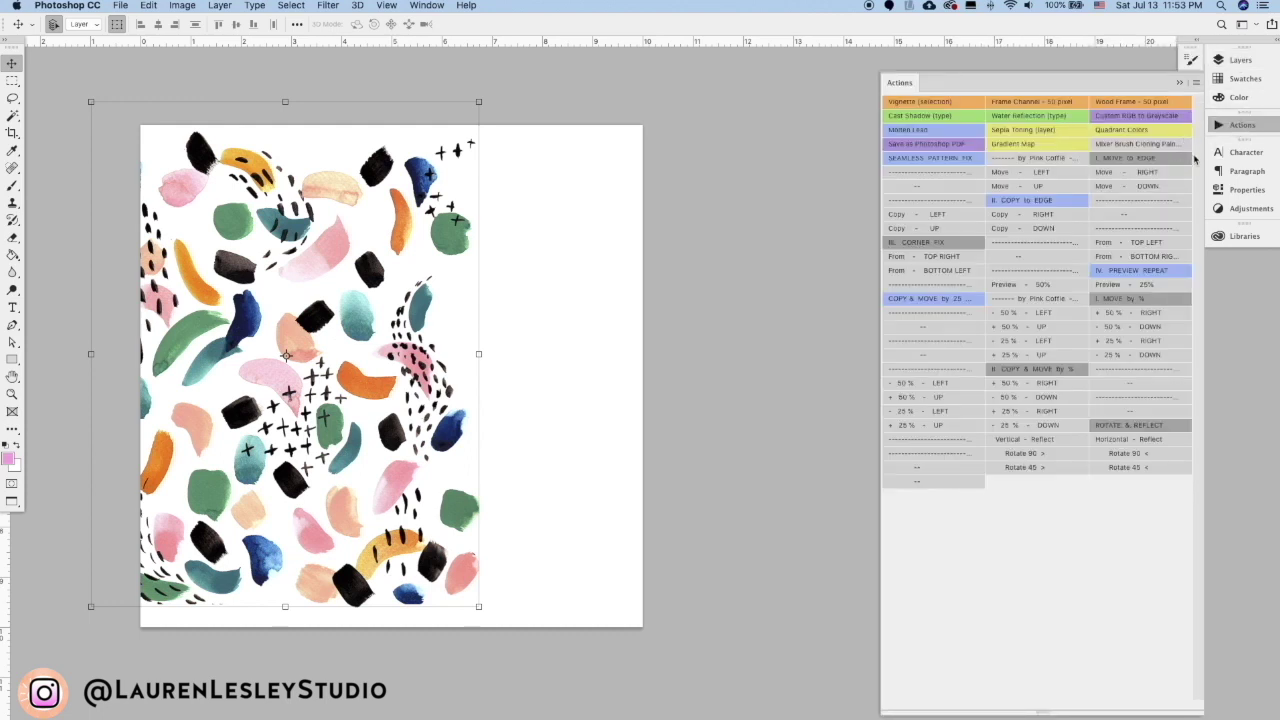
click(1042, 214)
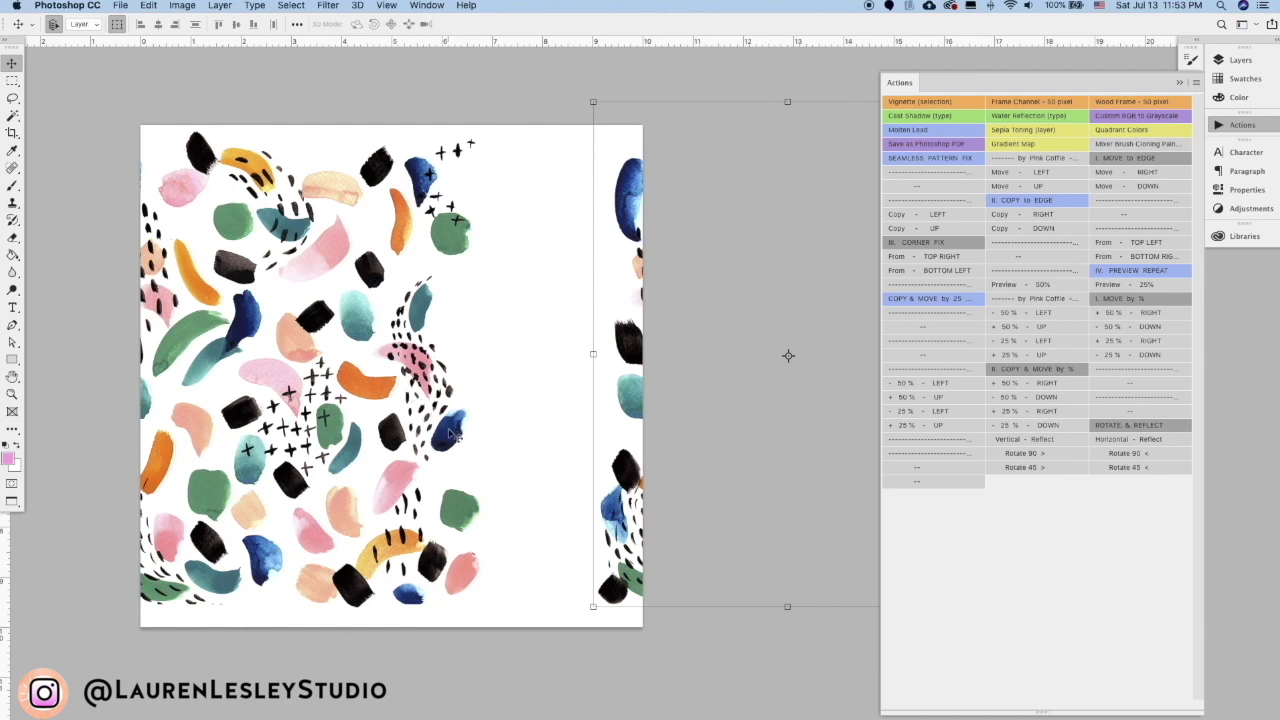
Step: Move both pattern layers upward and merge them into one layer
shift+click(628, 368)
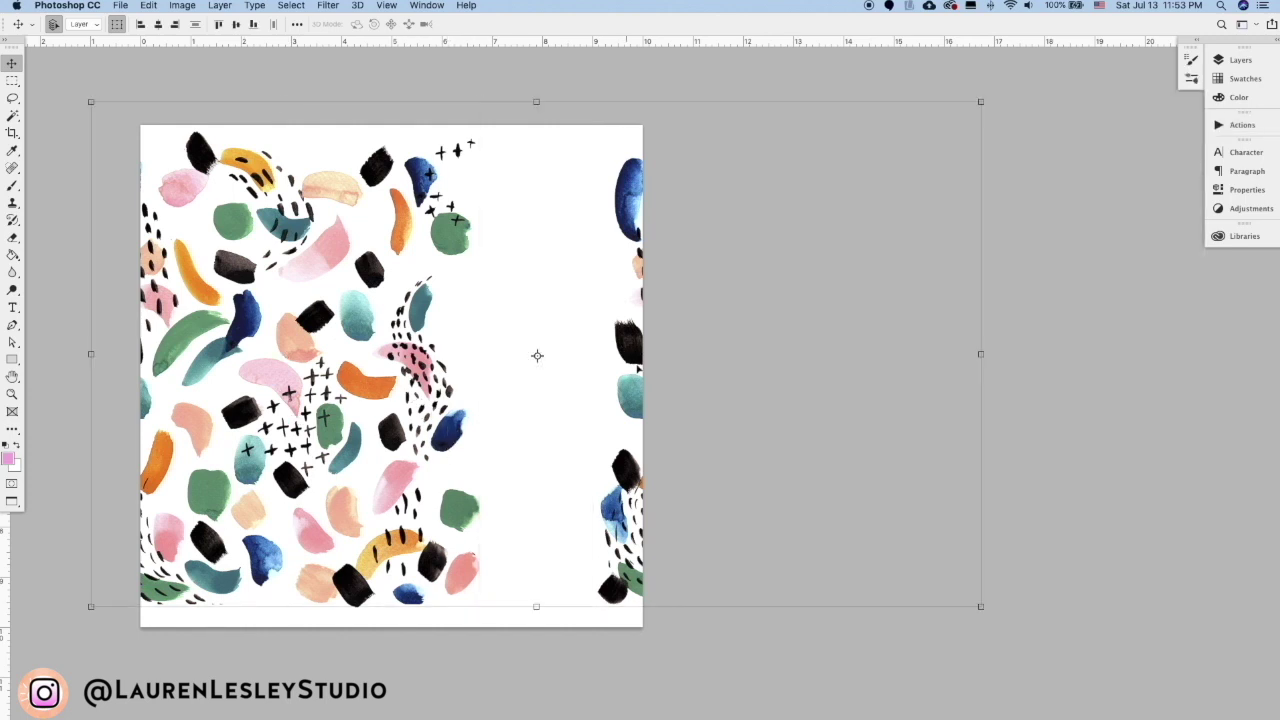
drag(630, 341, 549, 287)
click(1242, 62)
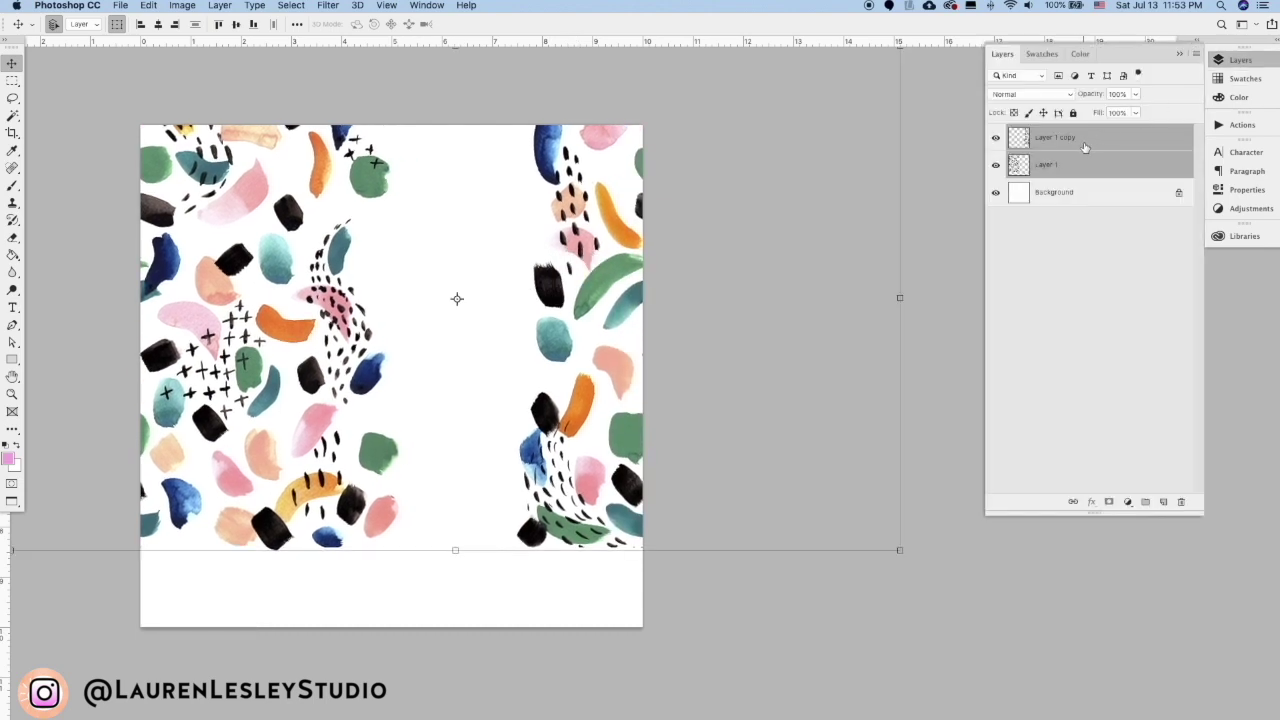
click(1196, 54)
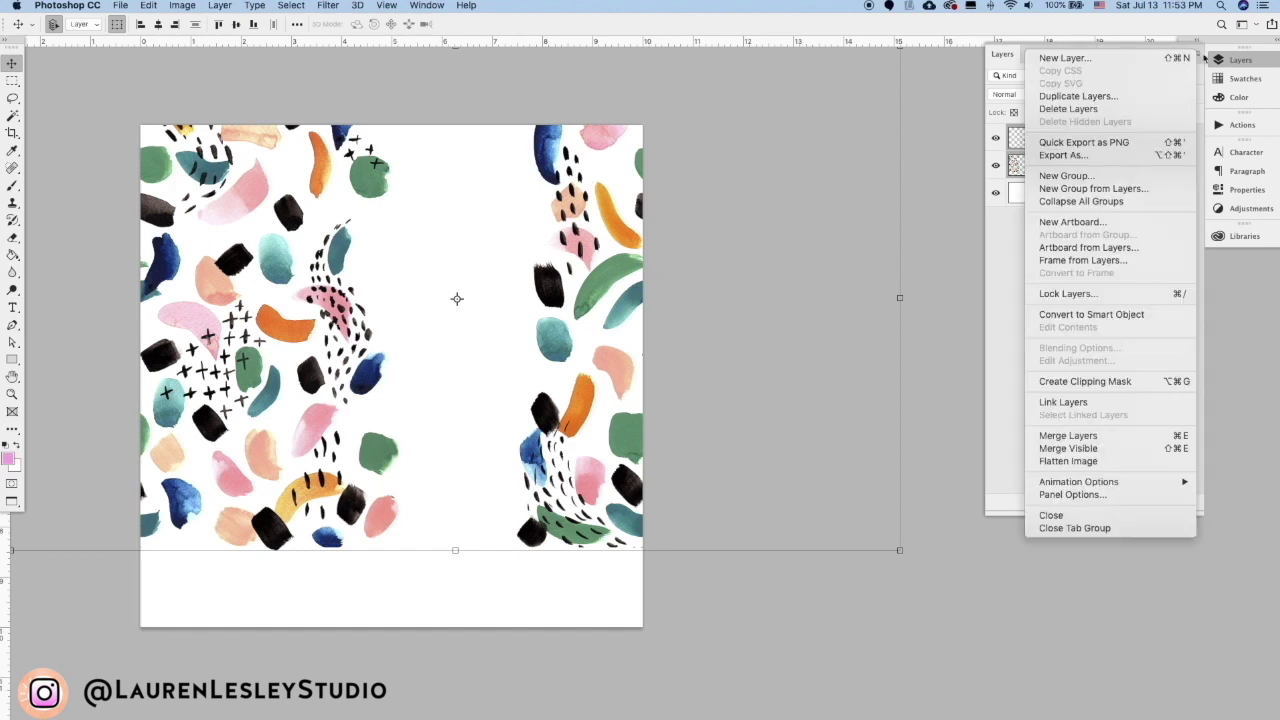
click(1107, 435)
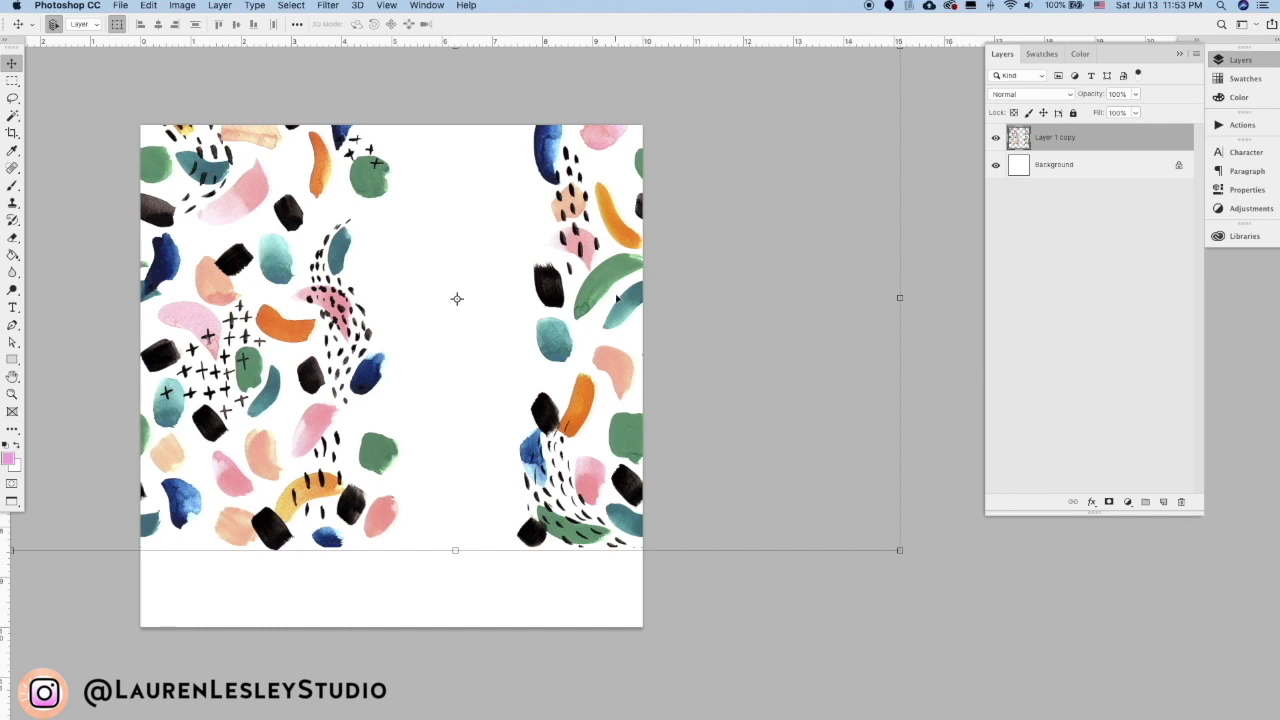
Step: Run the Copy - DOWN action and merge both pieces into Layer 1 copy 2
click(1242, 125)
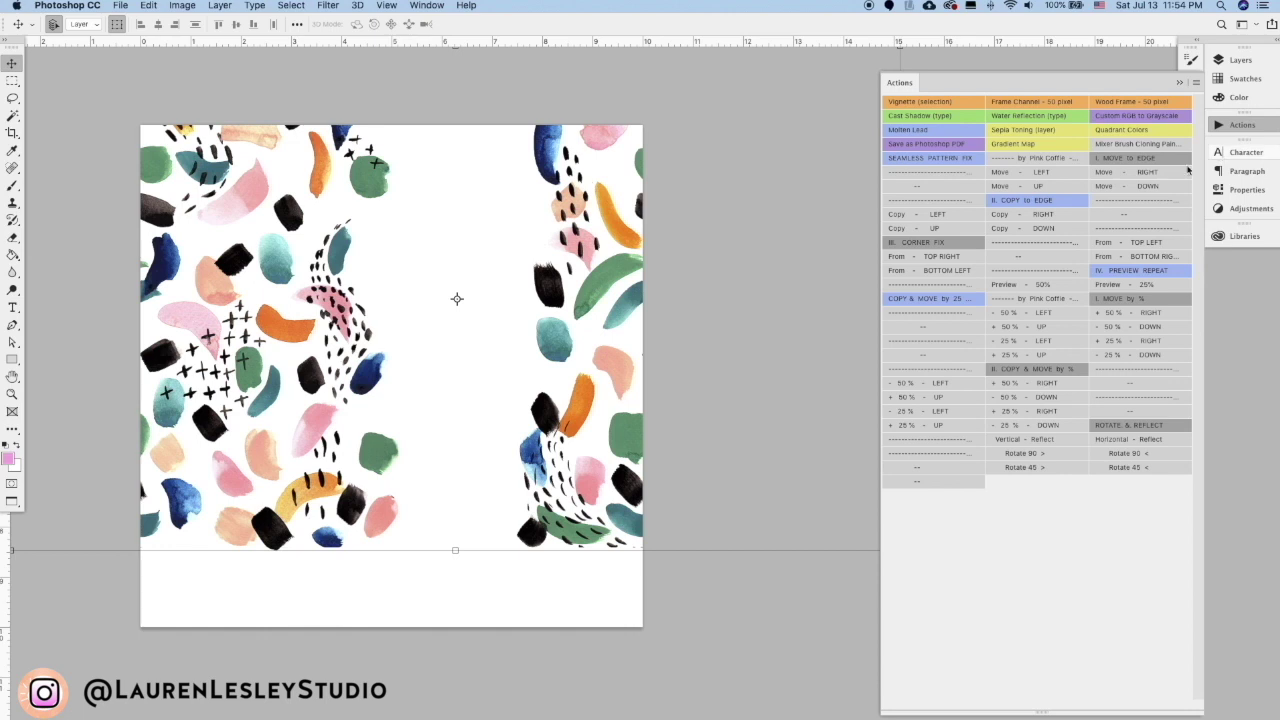
click(1051, 230)
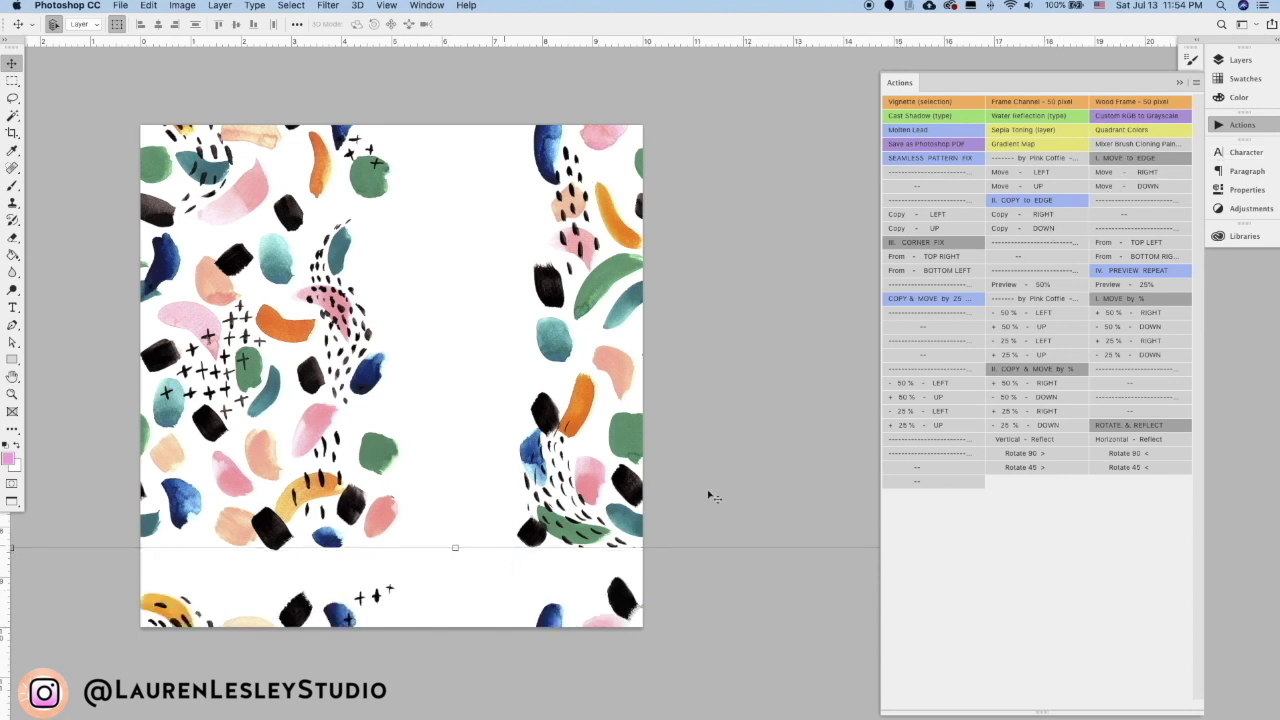
click(1240, 60)
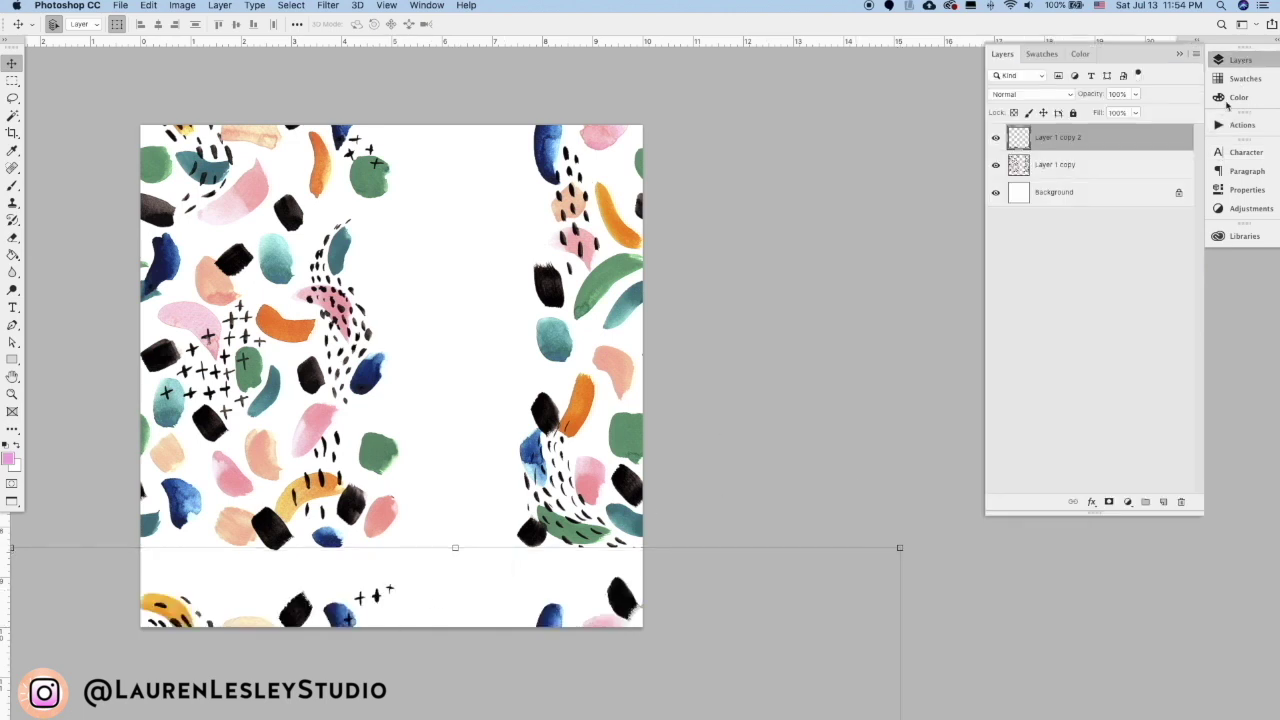
shift+click(1068, 166)
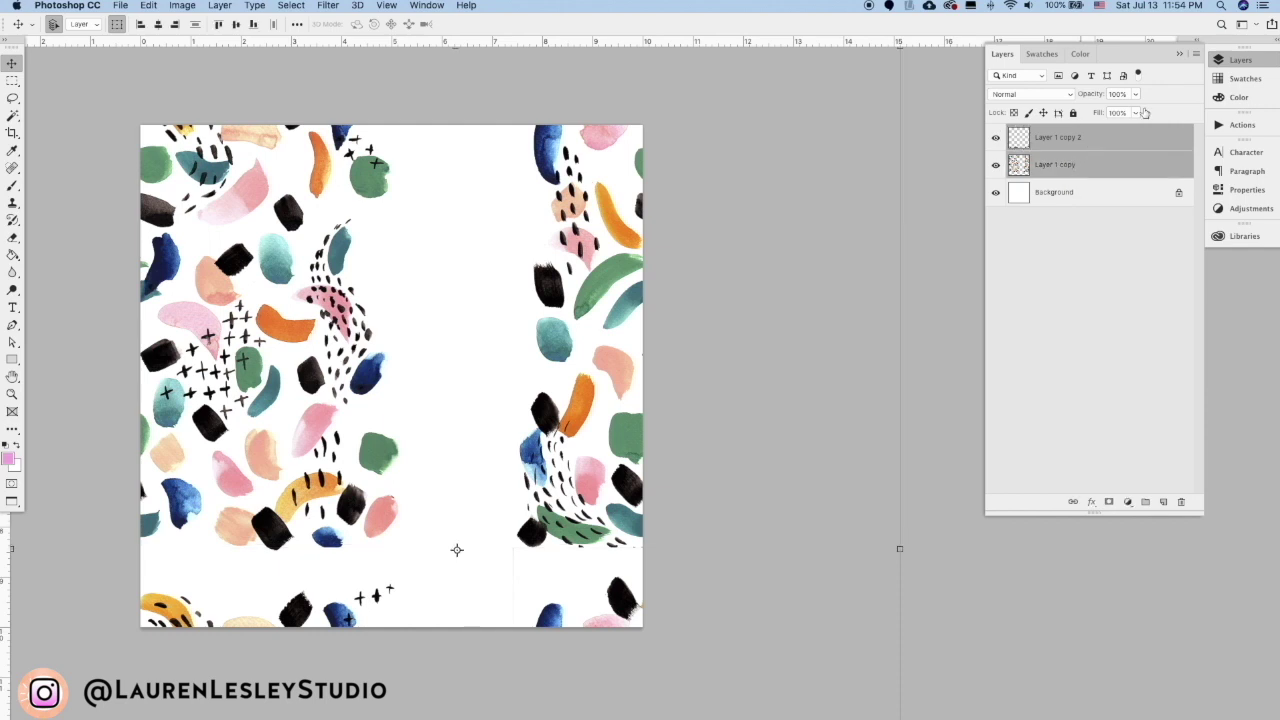
click(1196, 55)
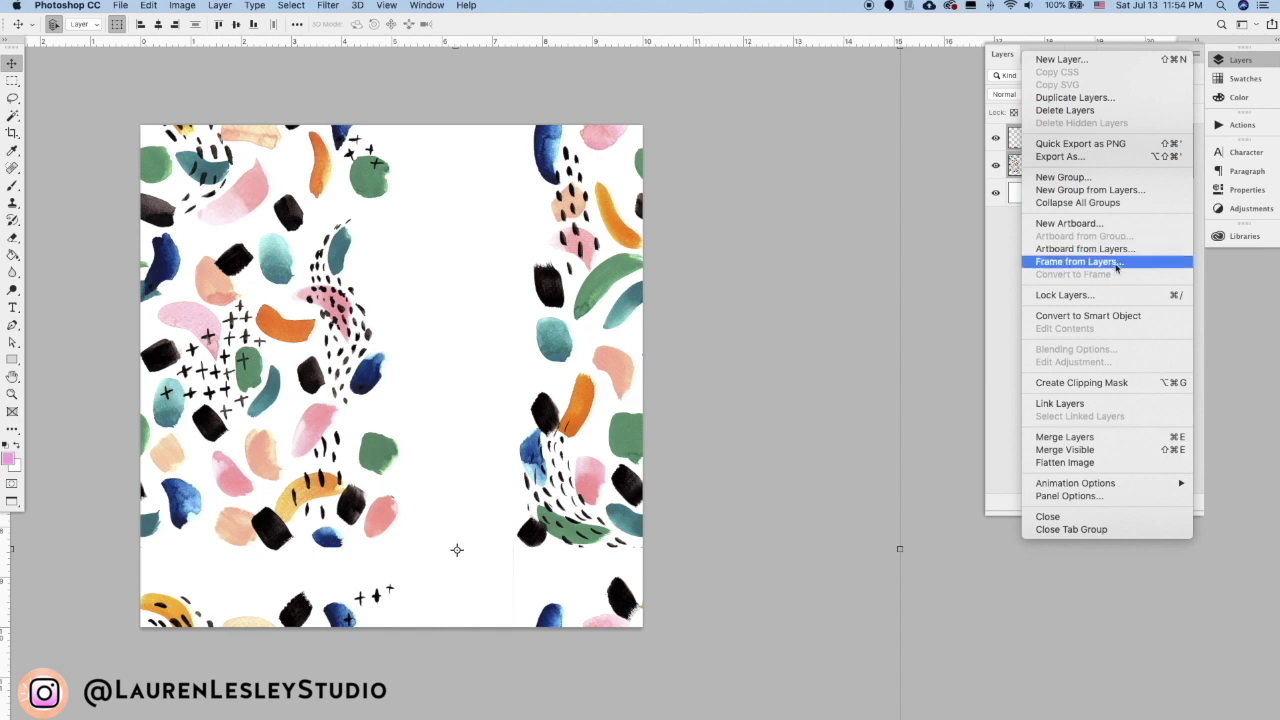
click(1103, 438)
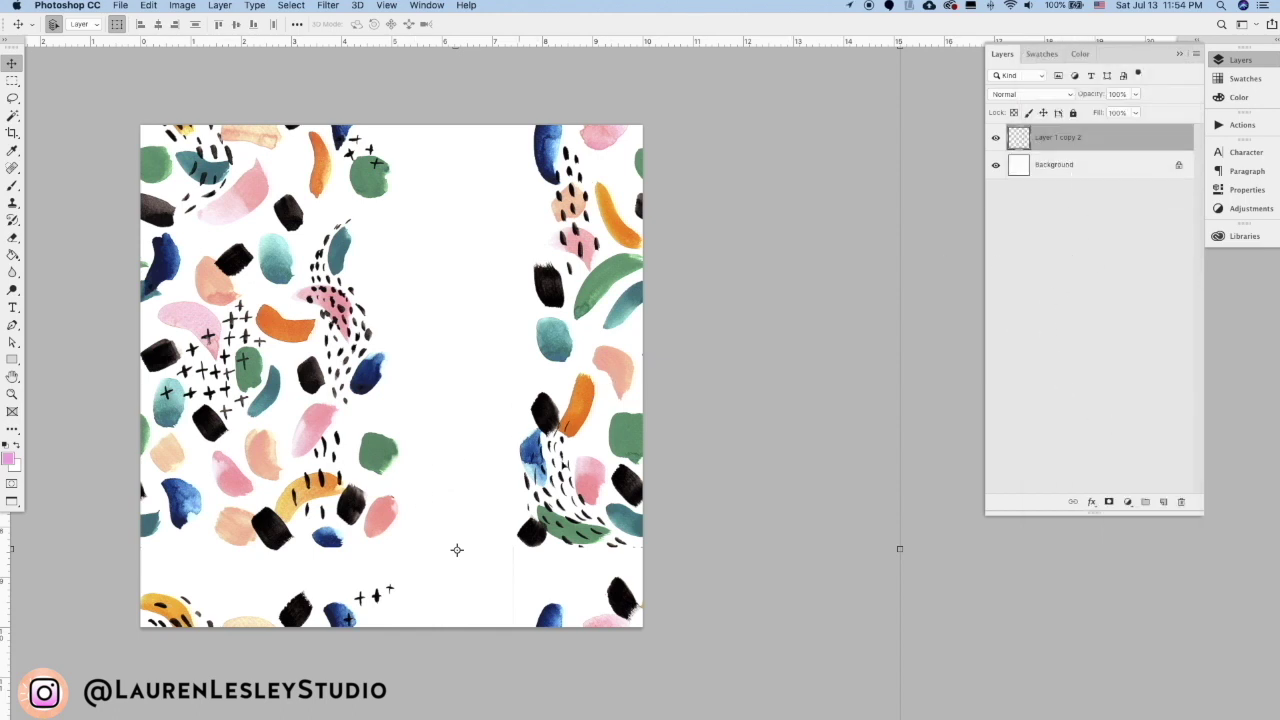
key(super+minus)
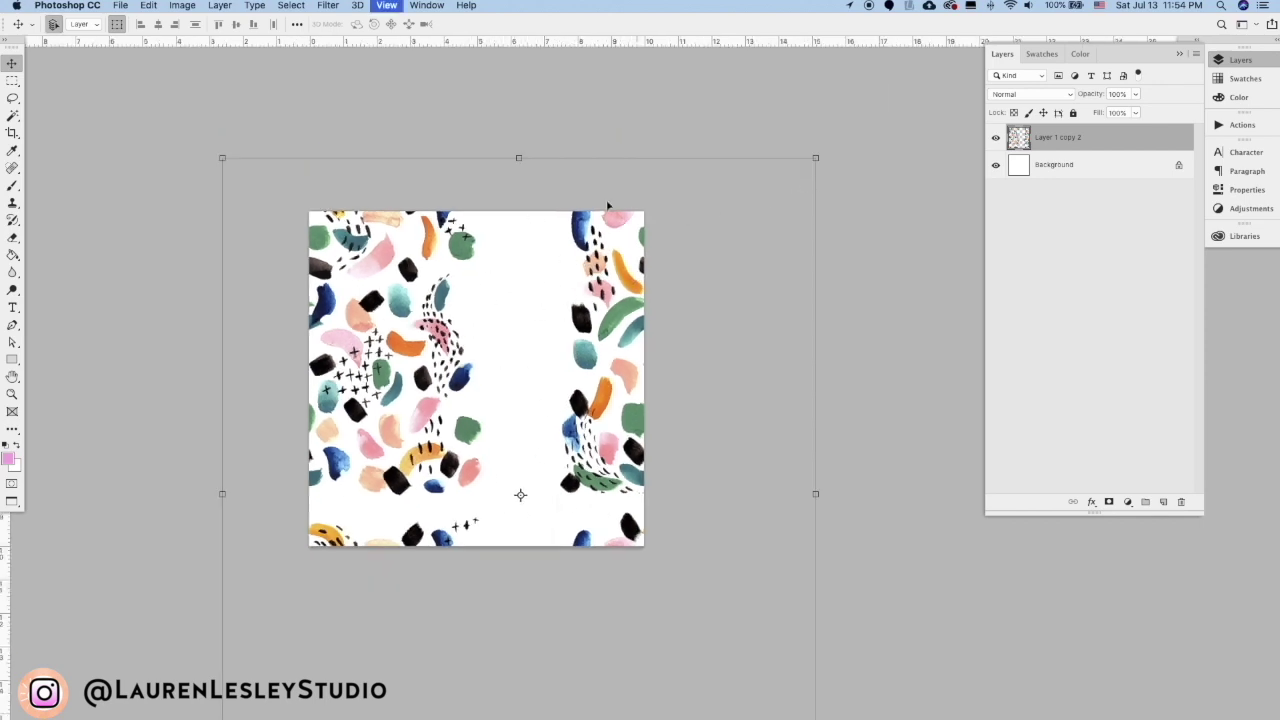
key(super+plus)
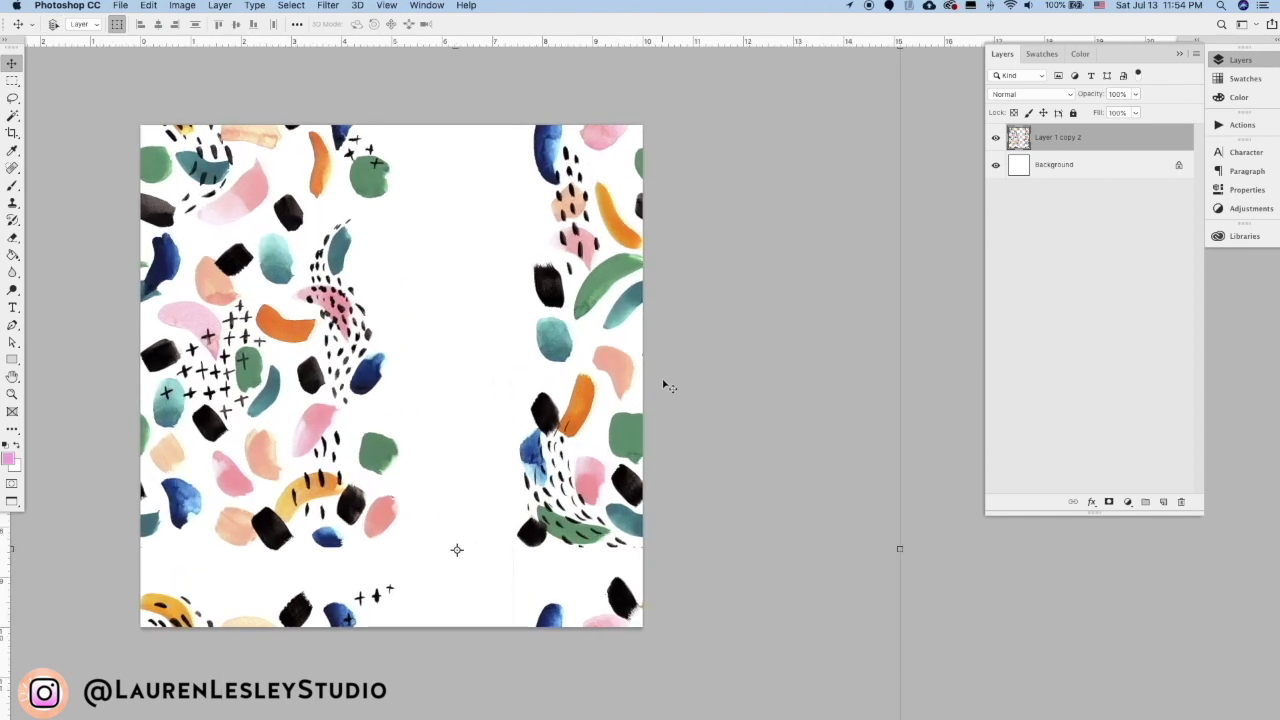
click(13, 97)
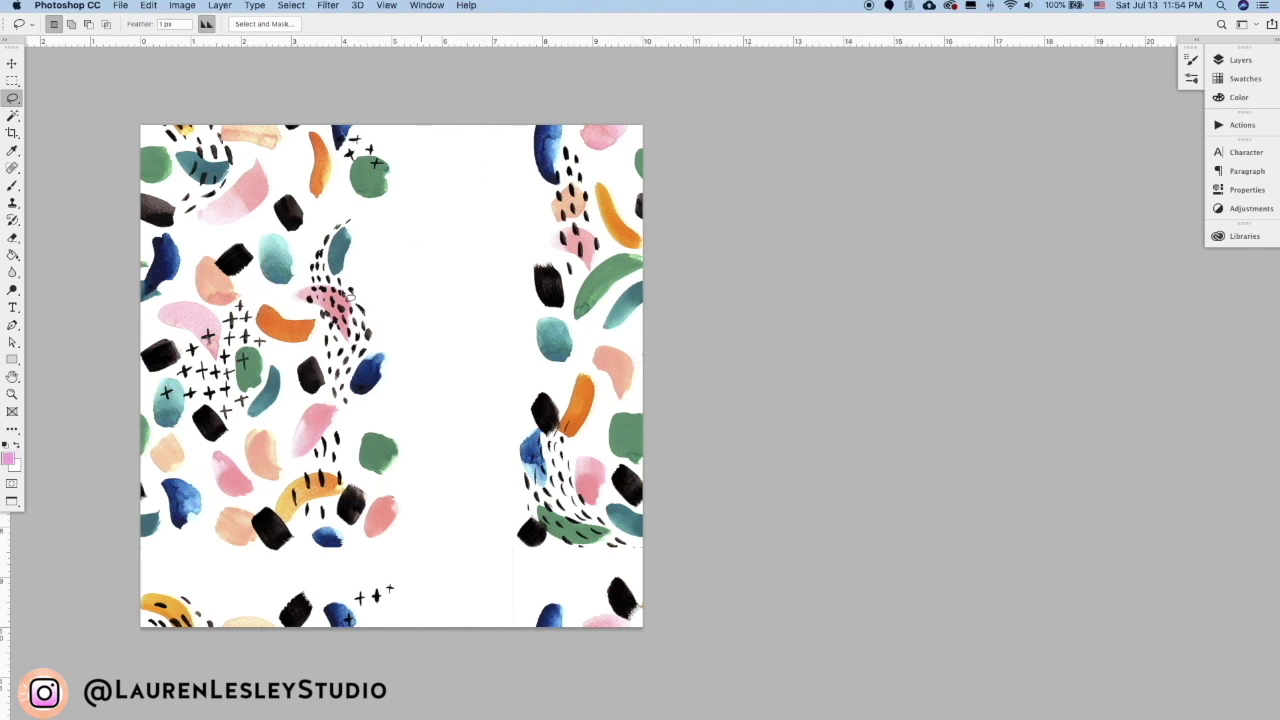
Step: Copy the pink stroke, rotate the copy about 34° and place it in the empty middle
mouse_move(246, 237)
mouse_down()
mouse_move(202, 254)
mouse_move(184, 368)
mouse_move(290, 300)
mouse_up()
click(148, 5)
click(157, 97)
key(super+v)
key(super+t)
drag(566, 121, 577, 157)
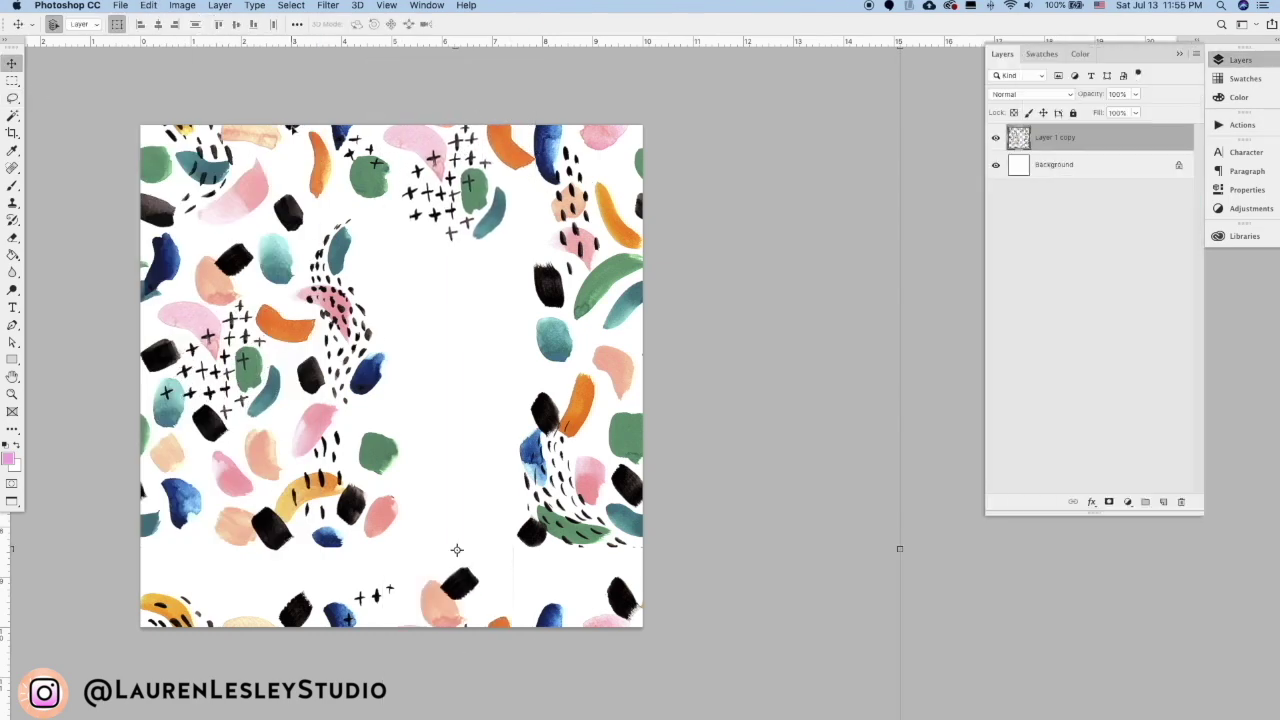
mouse_move(457, 549)
mouse_down()
mouse_move(465, 330)
mouse_move(519, 410)
mouse_move(563, 363)
mouse_move(443, 366)
mouse_move(527, 415)
mouse_up()
key(l)
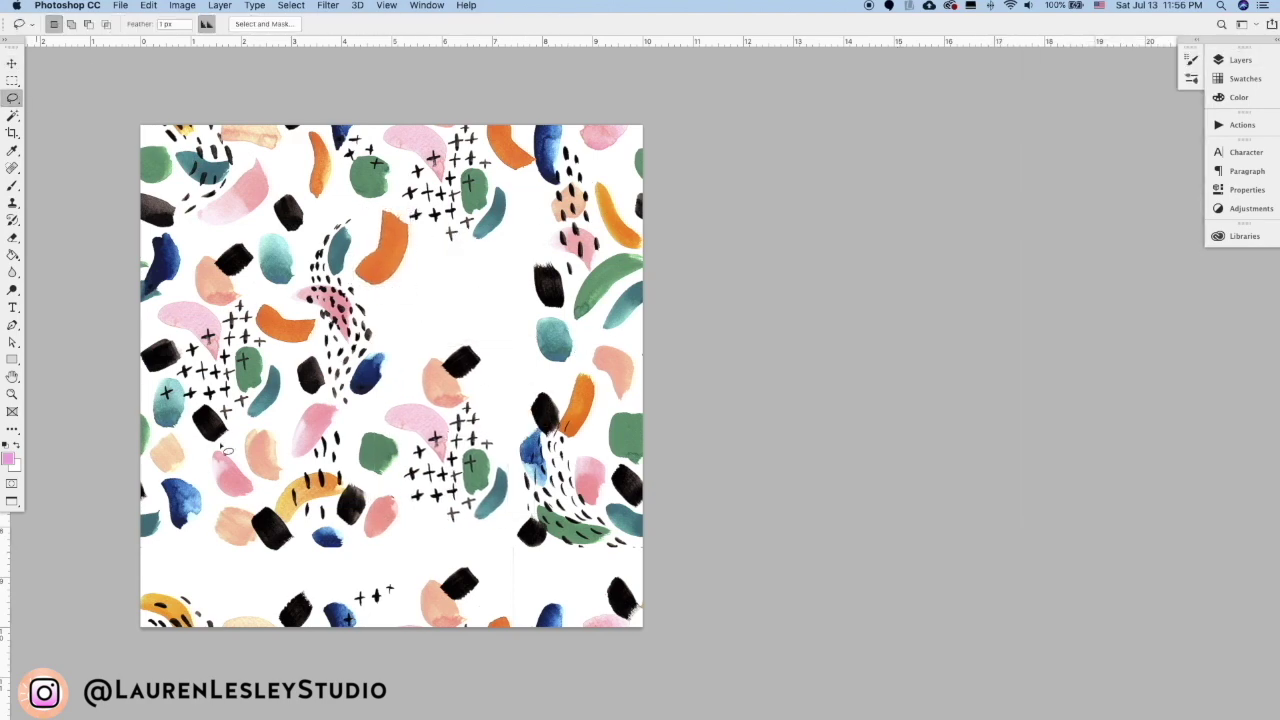
Step: Copy a teal brush mark and move the copy into an empty gap
drag(228, 452, 280, 430)
key(super+c)
key(super+v)
key(super+t)
drag(280, 430, 400, 300)
click(1240, 60)
click(1240, 60)
drag(180, 560, 250, 585)
click(1240, 124)
click(1240, 124)
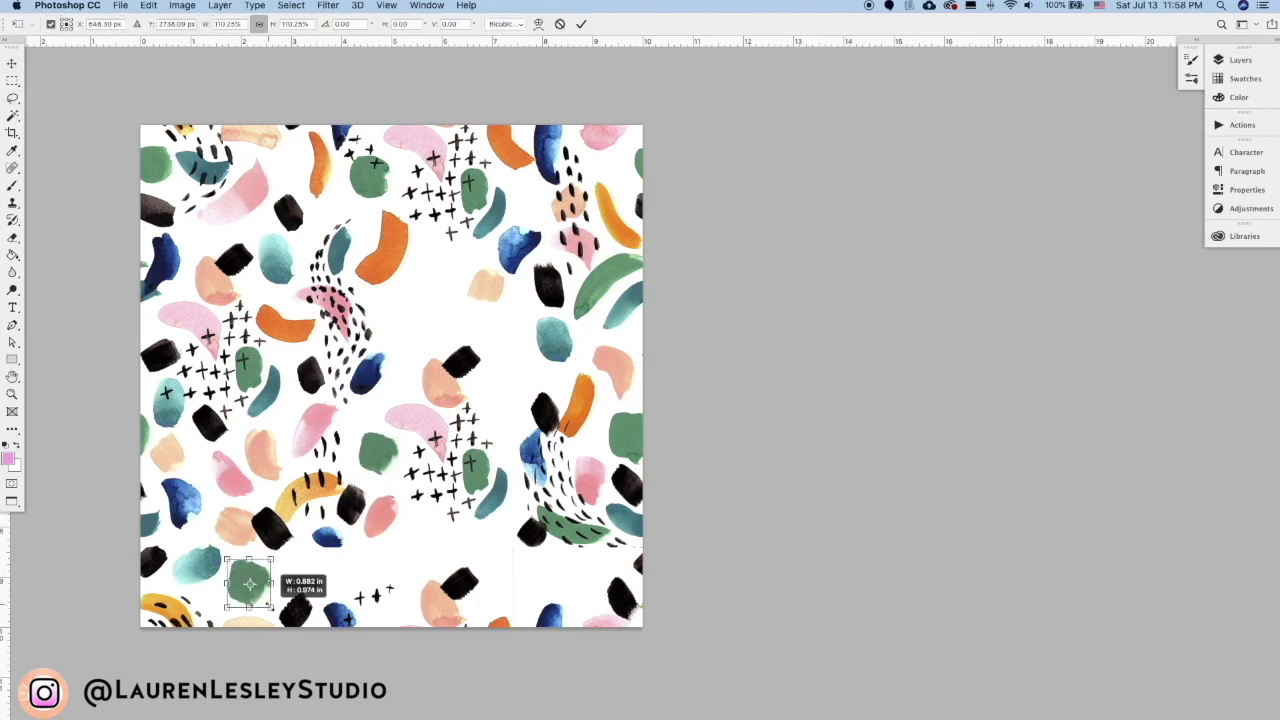
key(Return)
click(1240, 60)
click(1240, 60)
Step: Copy the blue brush mark into the bottom gap and place a peach piece
drag(495, 225, 550, 300)
key(super+c)
key(super+v)
drag(520, 260, 421, 550)
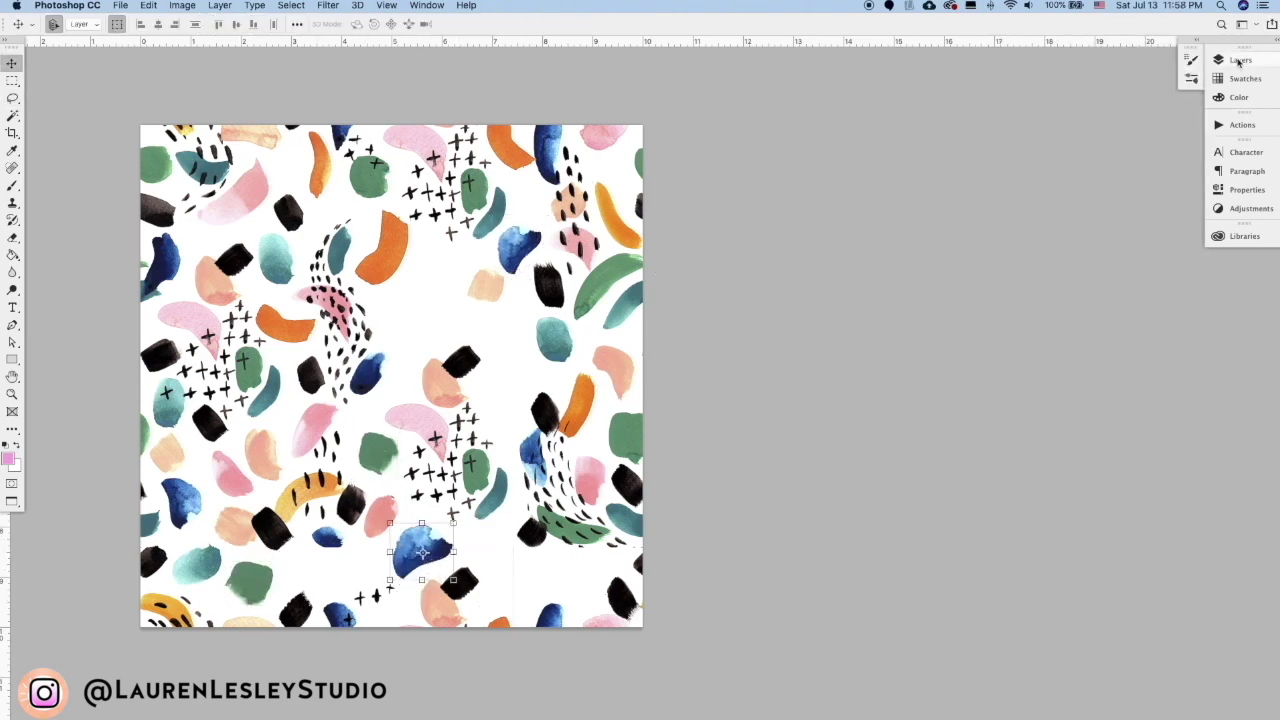
key(Return)
click(12, 97)
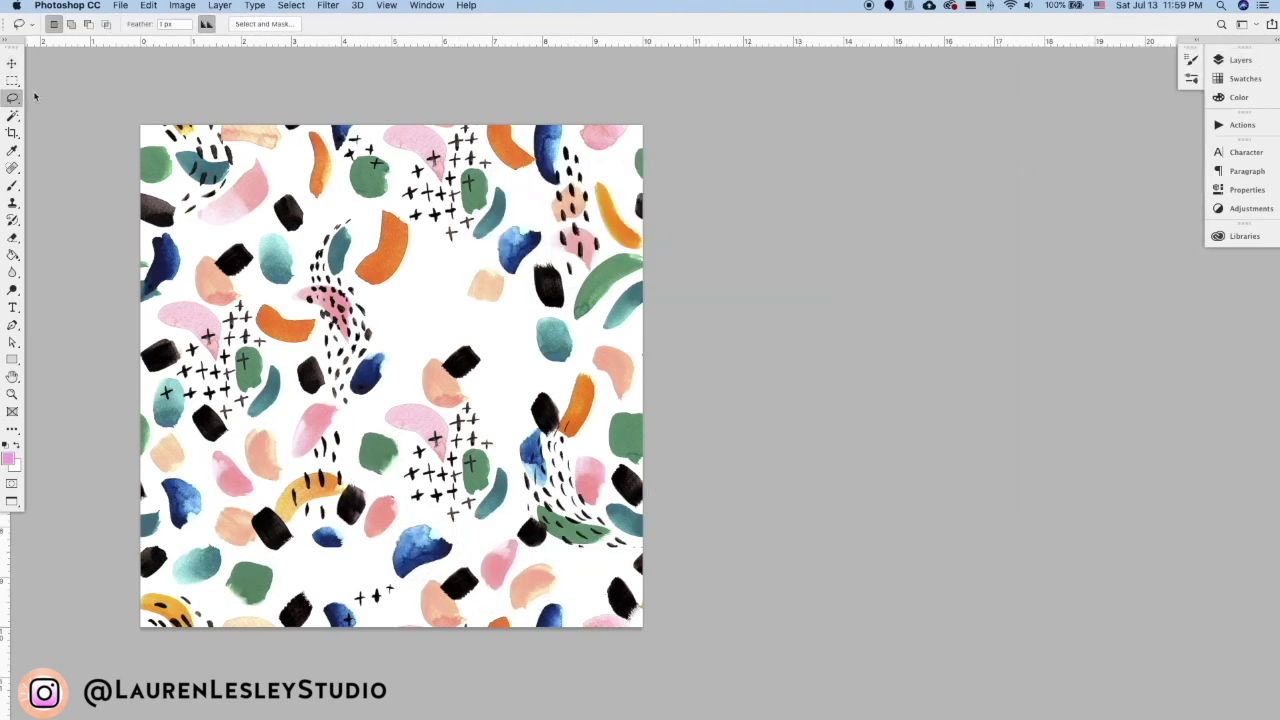
key(super+t)
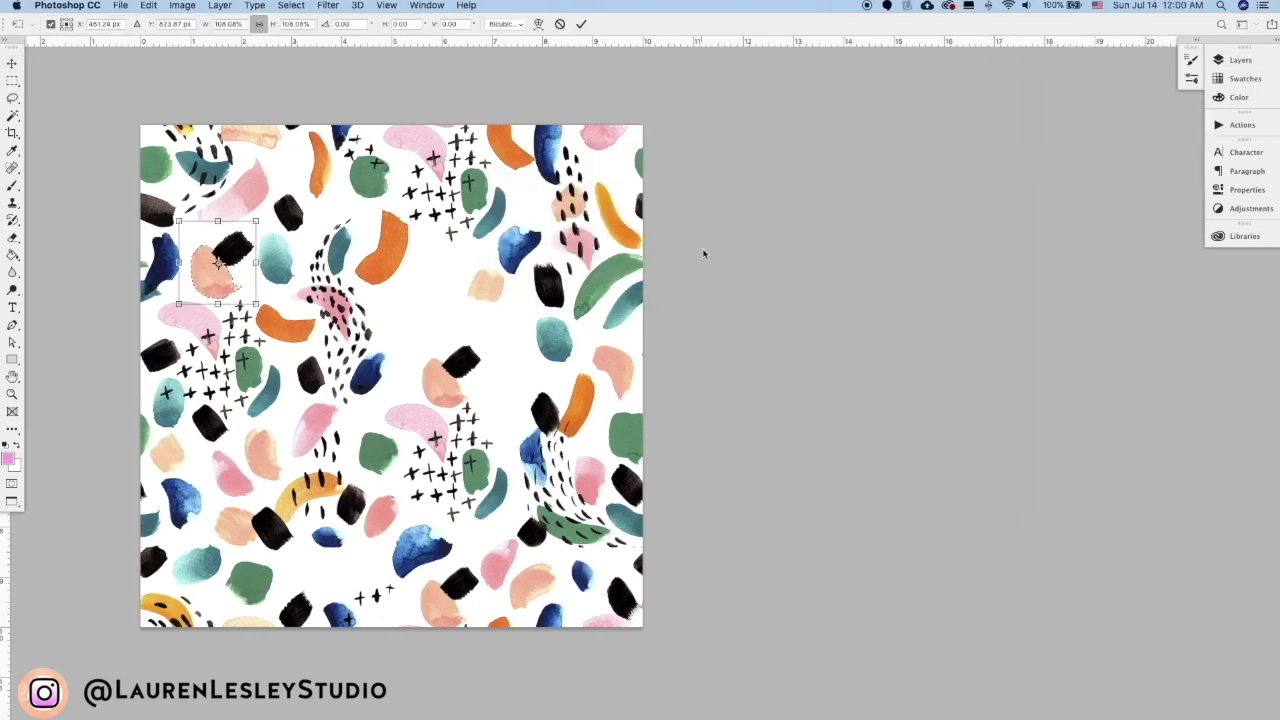
key(Return)
Step: Place a teal copy in the centre, an orange piece near the bottom, and a pink copy upper-middle
key(v)
drag(330, 572, 415, 355)
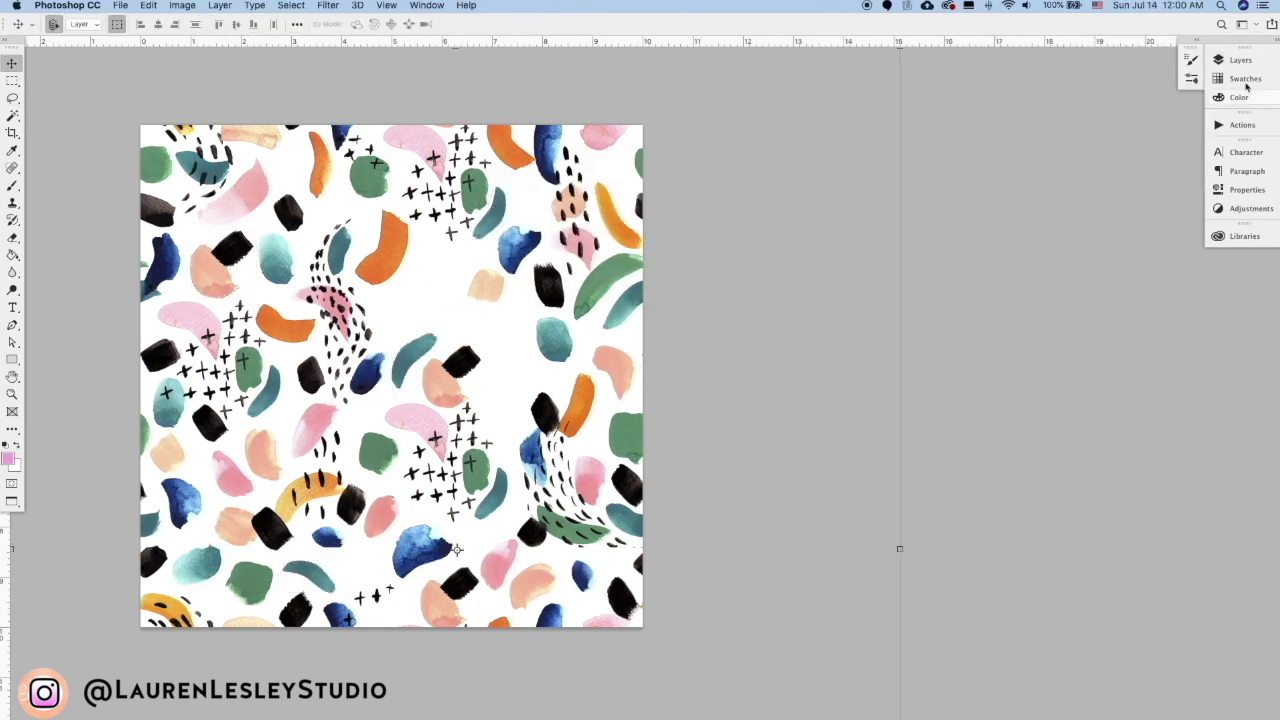
drag(300, 320, 391, 588)
key(F7)
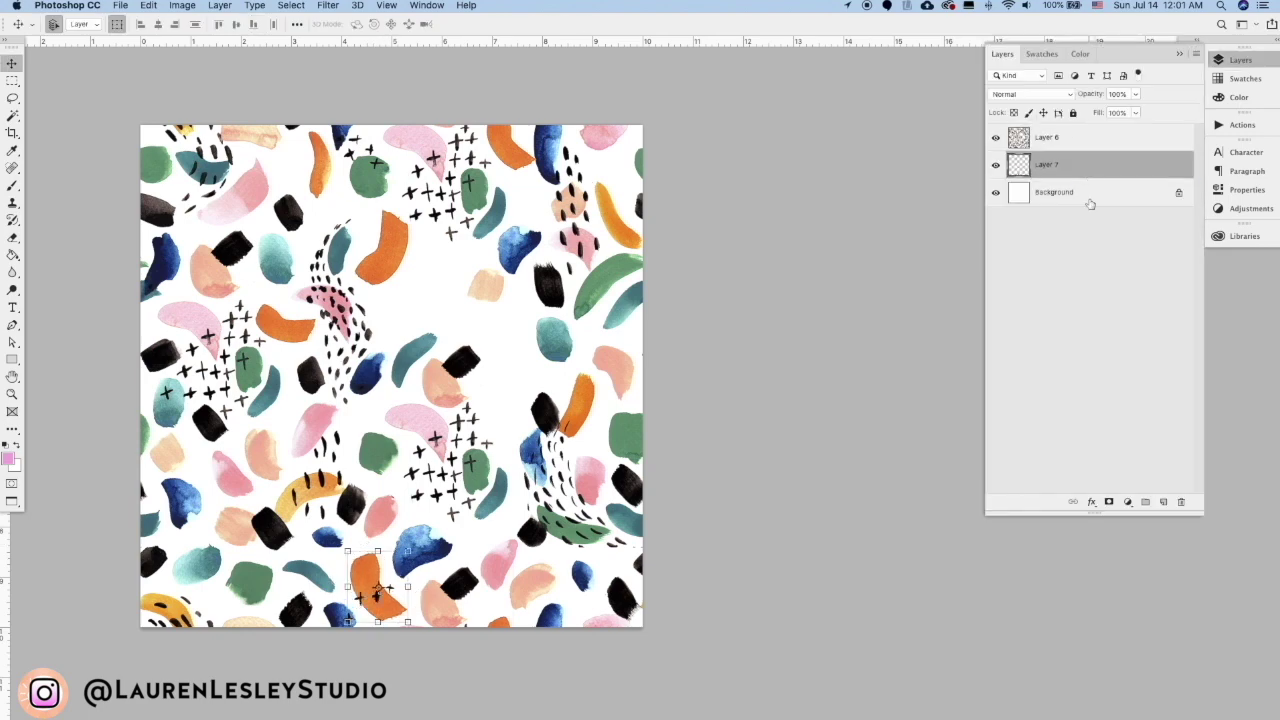
key(F7)
key(l)
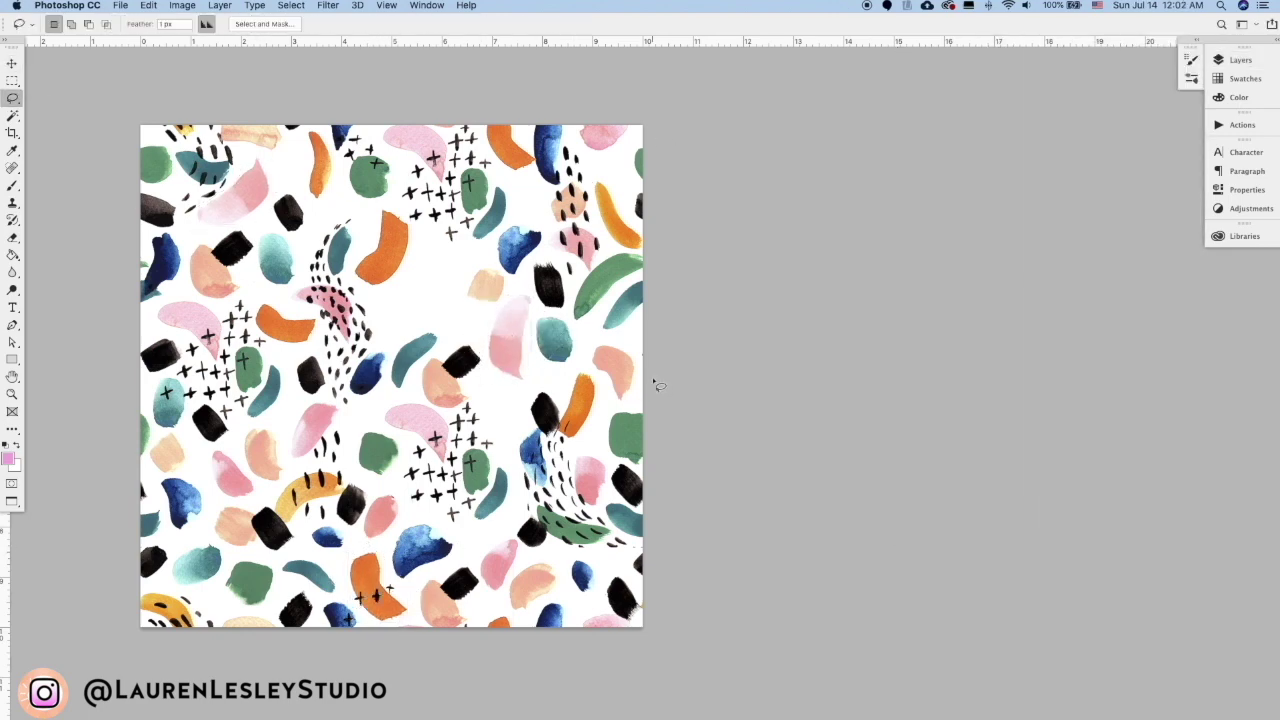
drag(369, 377, 451, 320)
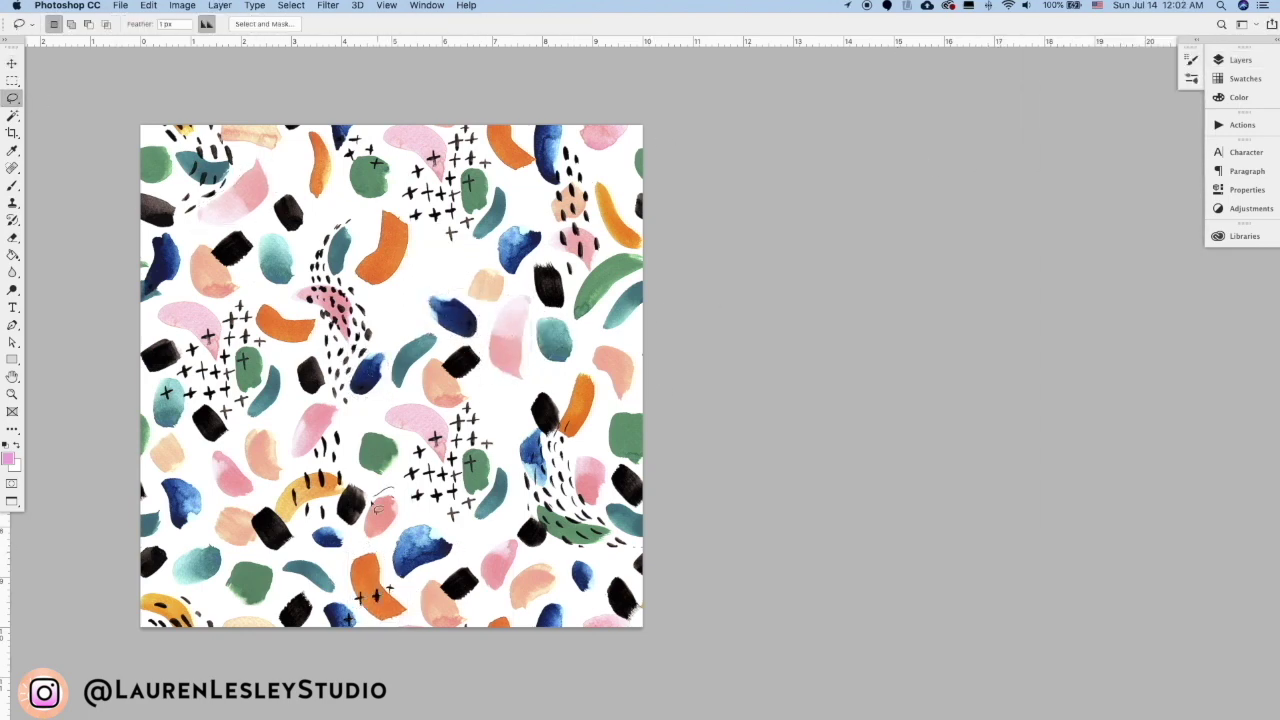
drag(377, 503, 400, 305)
key(v)
click(380, 450)
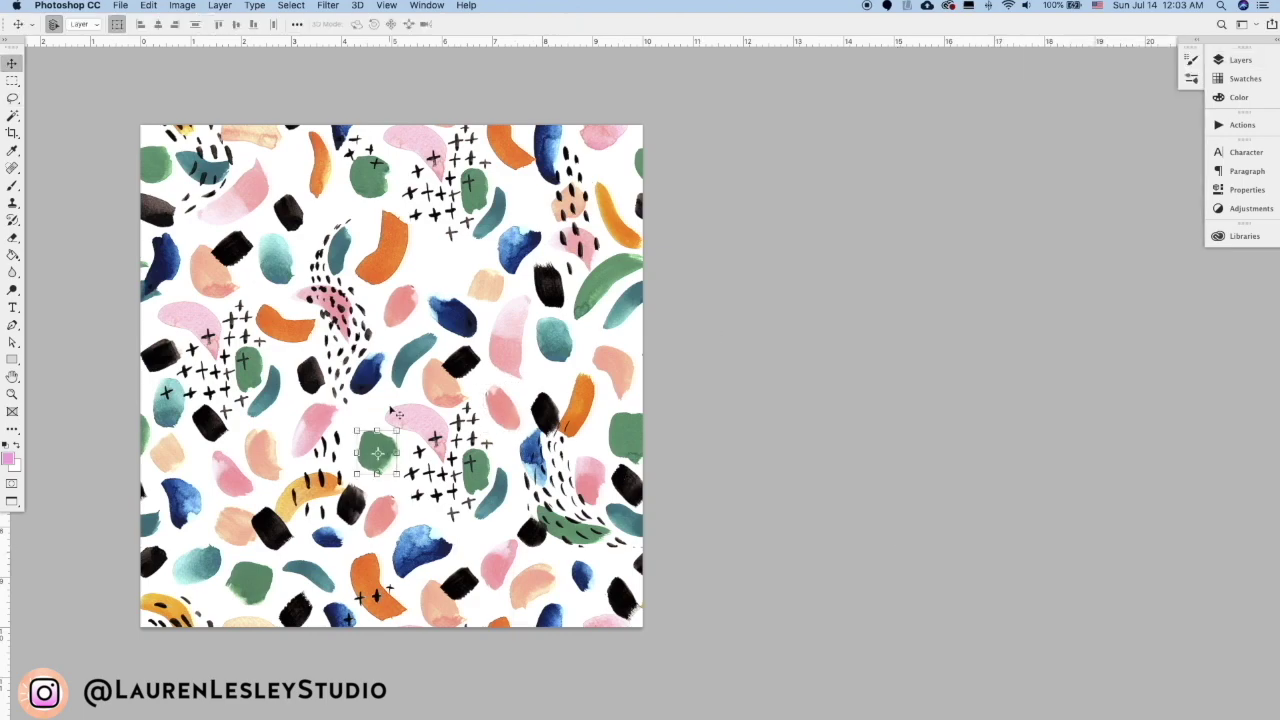
Step: Rotate the top orange stroke about -8° and zoom out to view the whole tile
key(super+minus)
key(super+equal)
click(320, 172)
drag(341, 228, 348, 225)
key(Return)
key(super+minus)
key(super+equal)
key(super+minus)
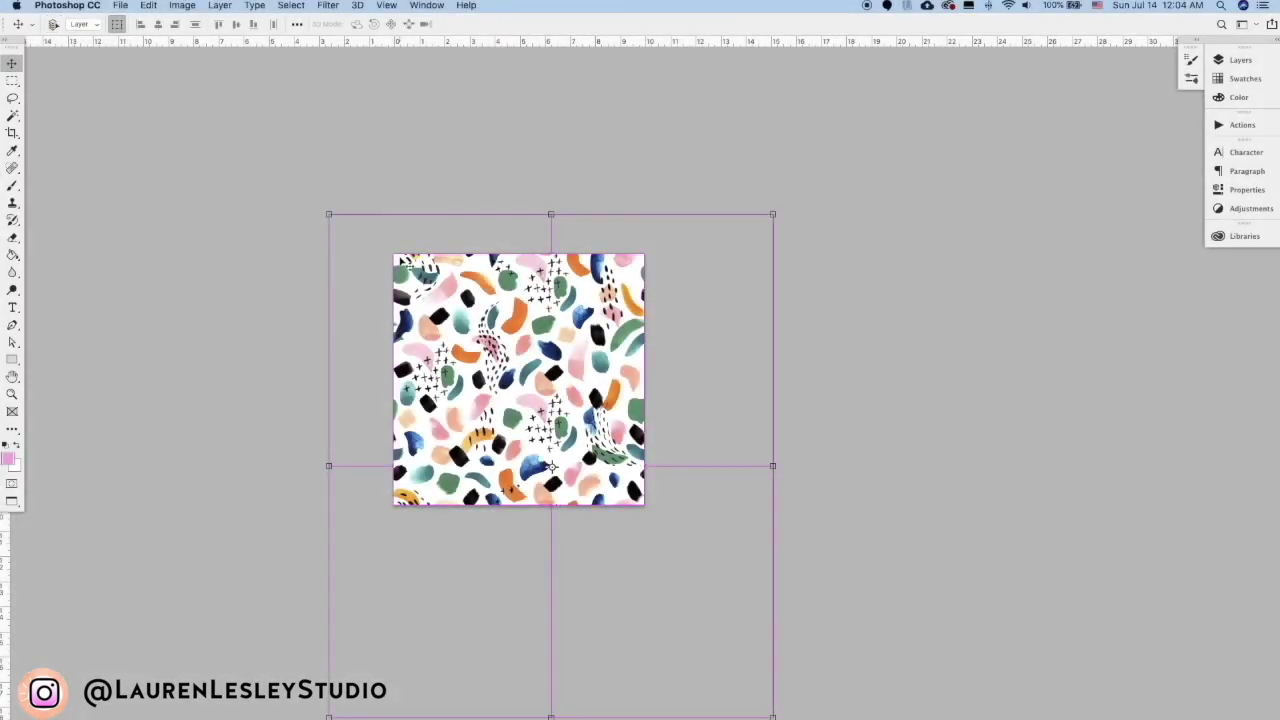
Step: Select all and use Edit > Define Pattern to save the tile as 'Abstract Pattern 2019'
key(super+equal)
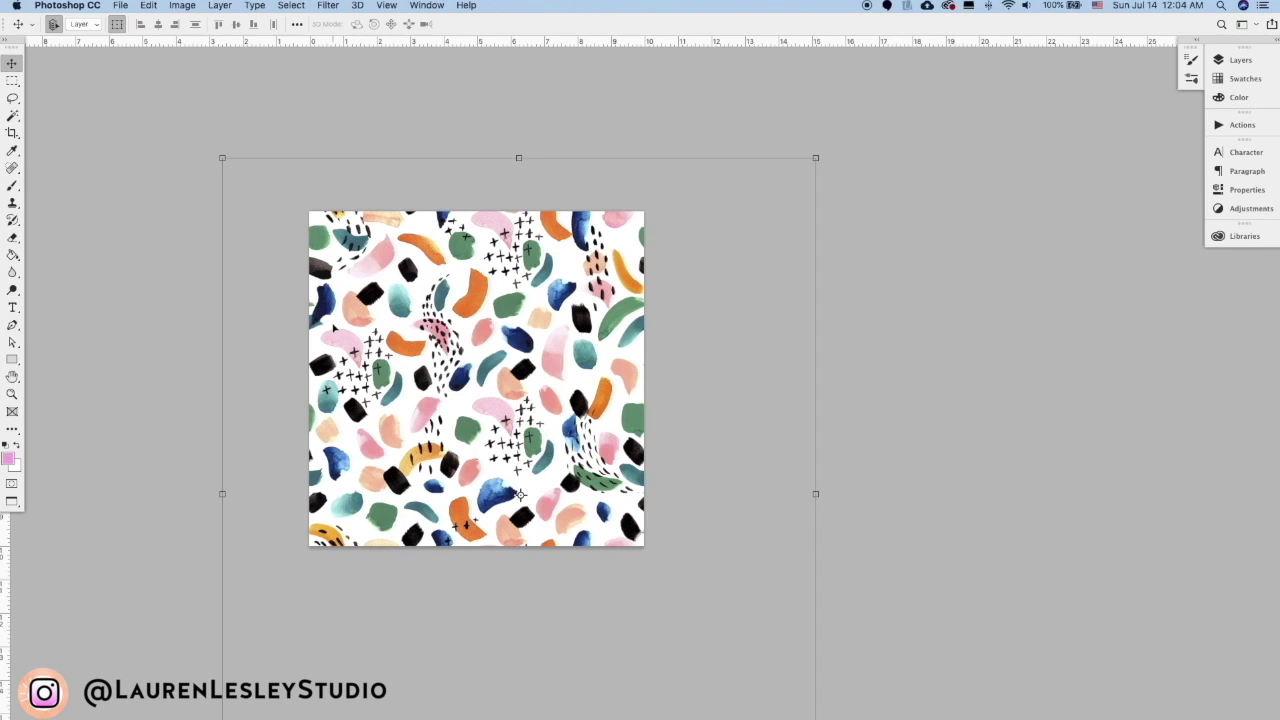
key(super+a)
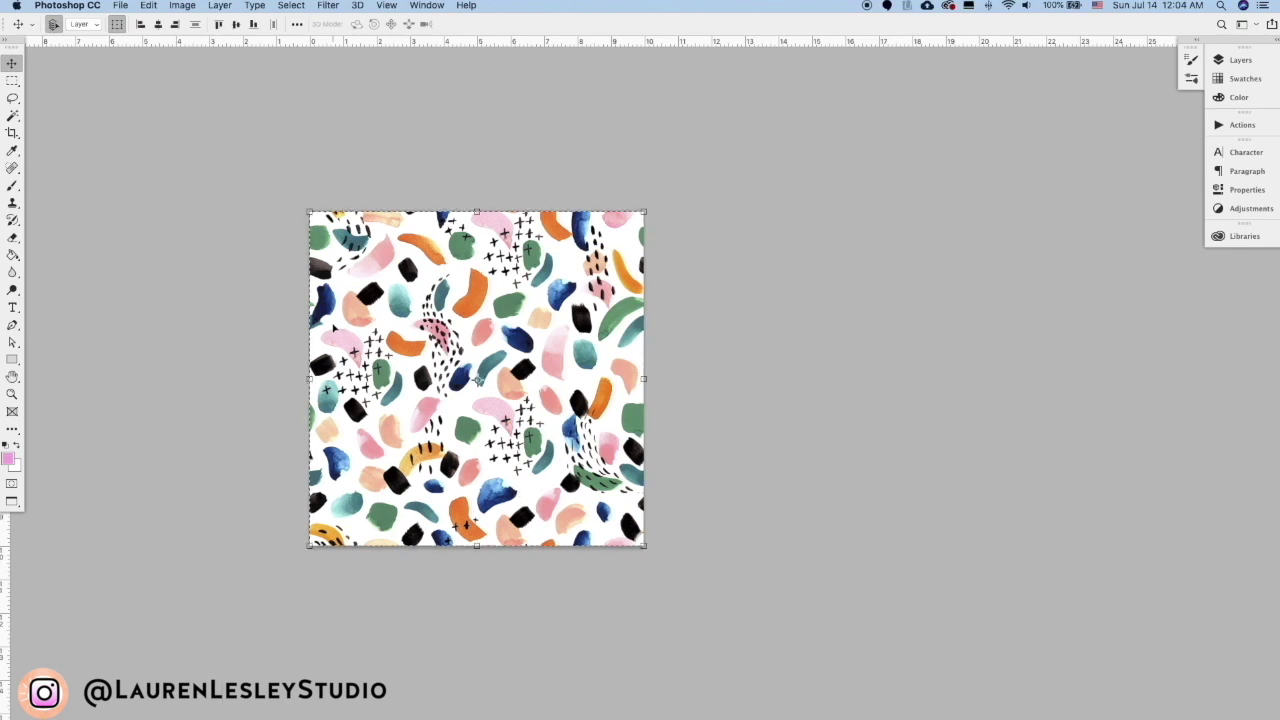
click(1243, 61)
click(1245, 62)
click(121, 6)
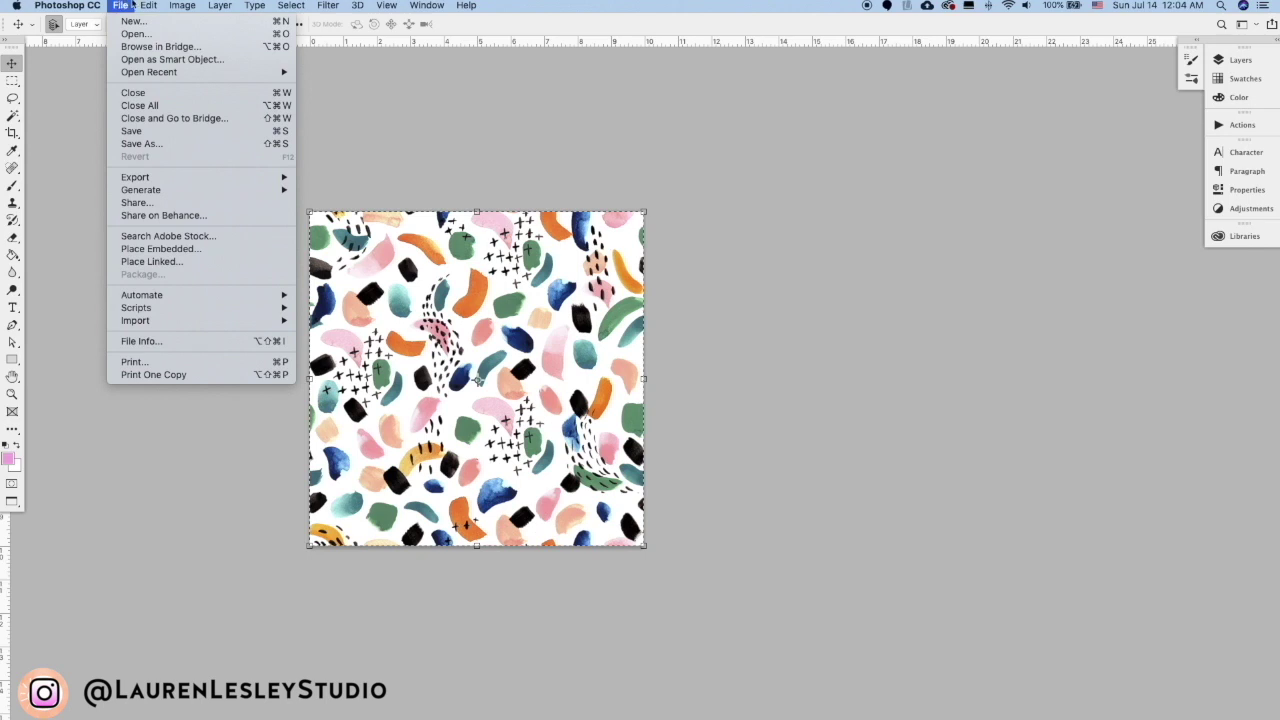
mouse_move(149, 5)
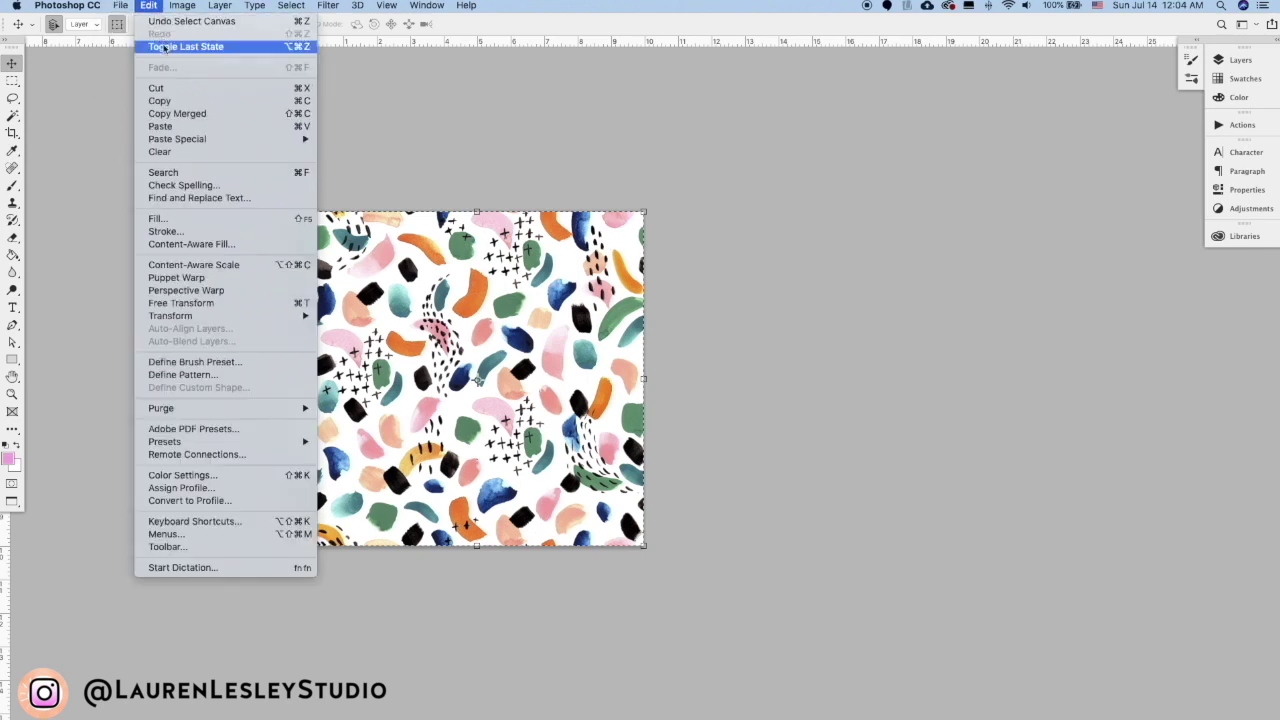
click(215, 374)
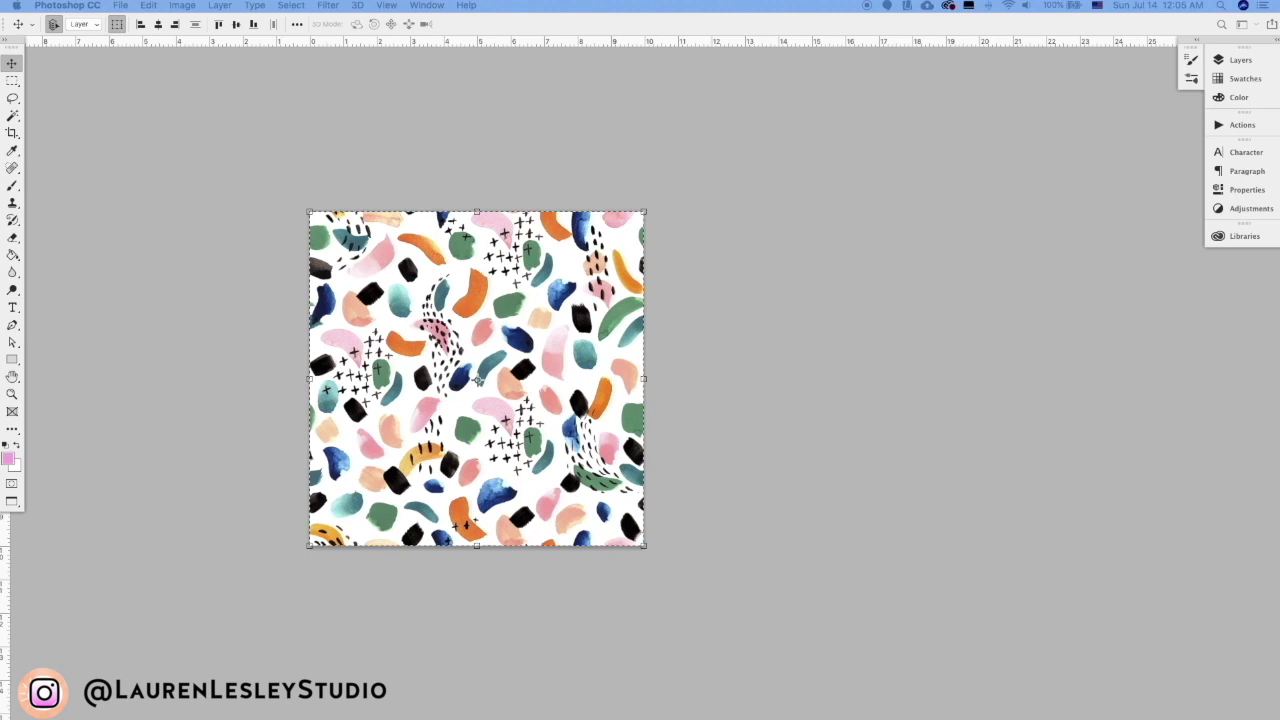
drag(900, 540, 293, 119)
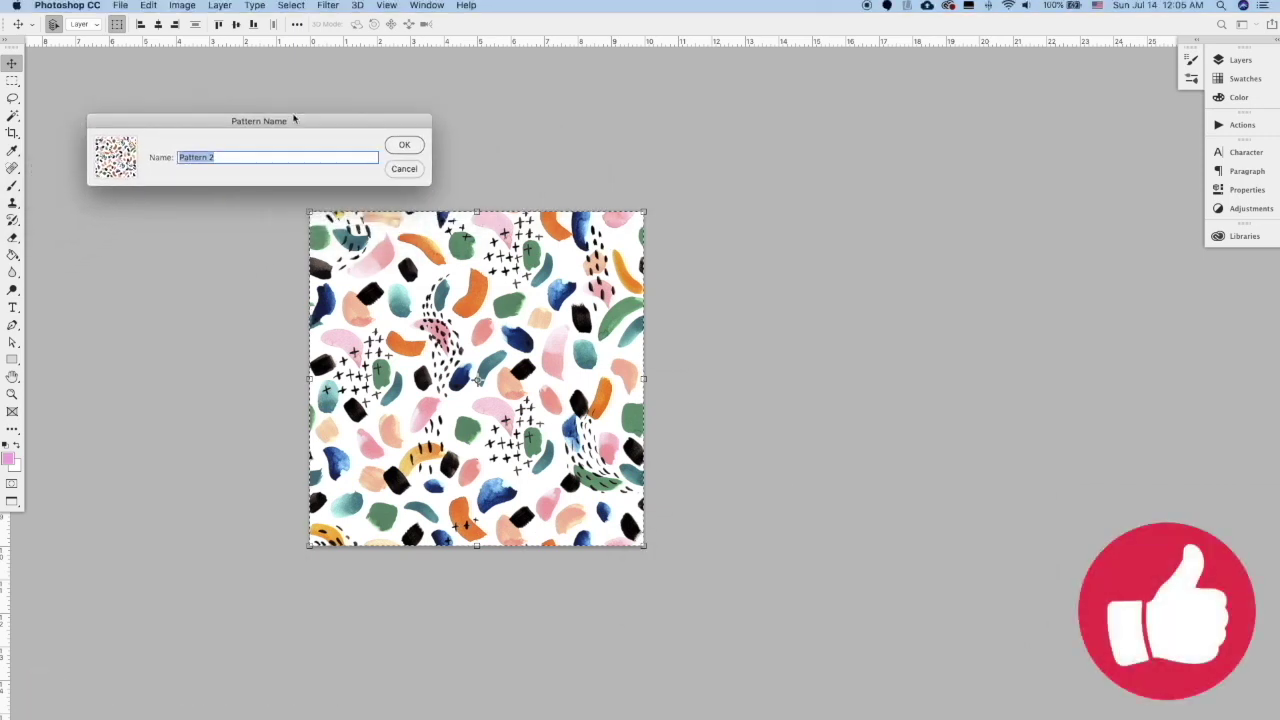
key(Right)
text(Abstract)
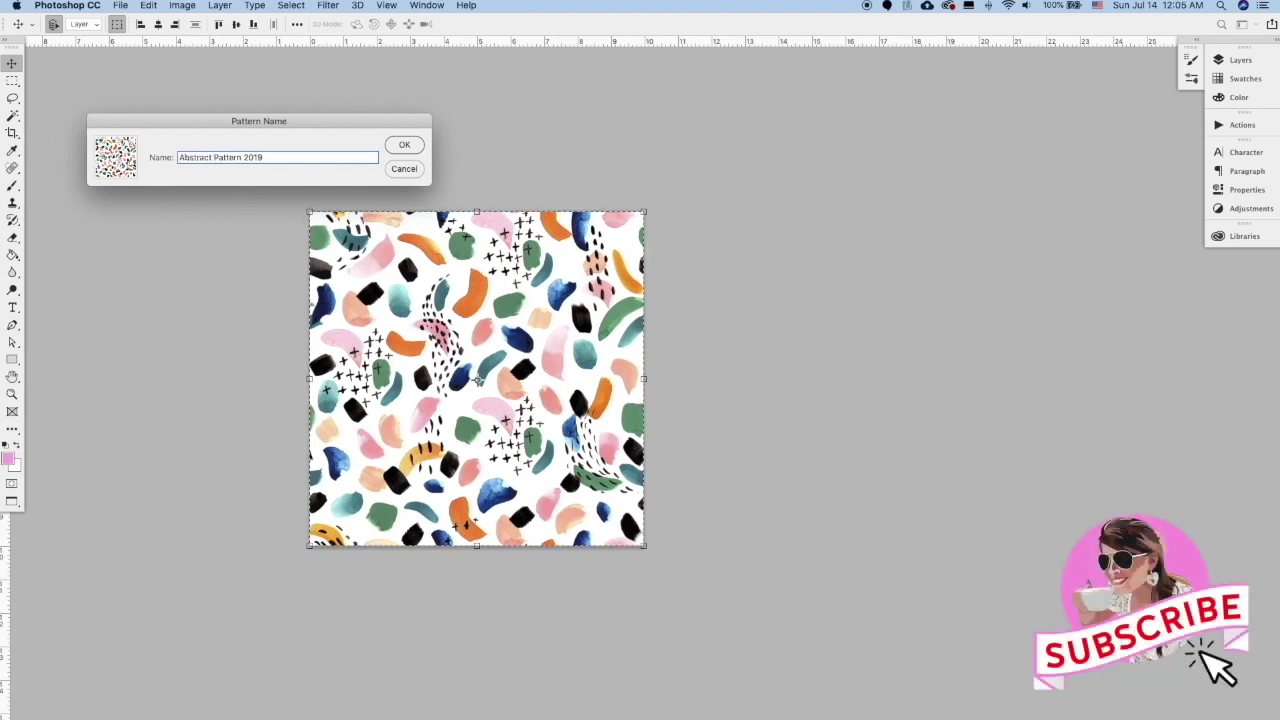
key(Return)
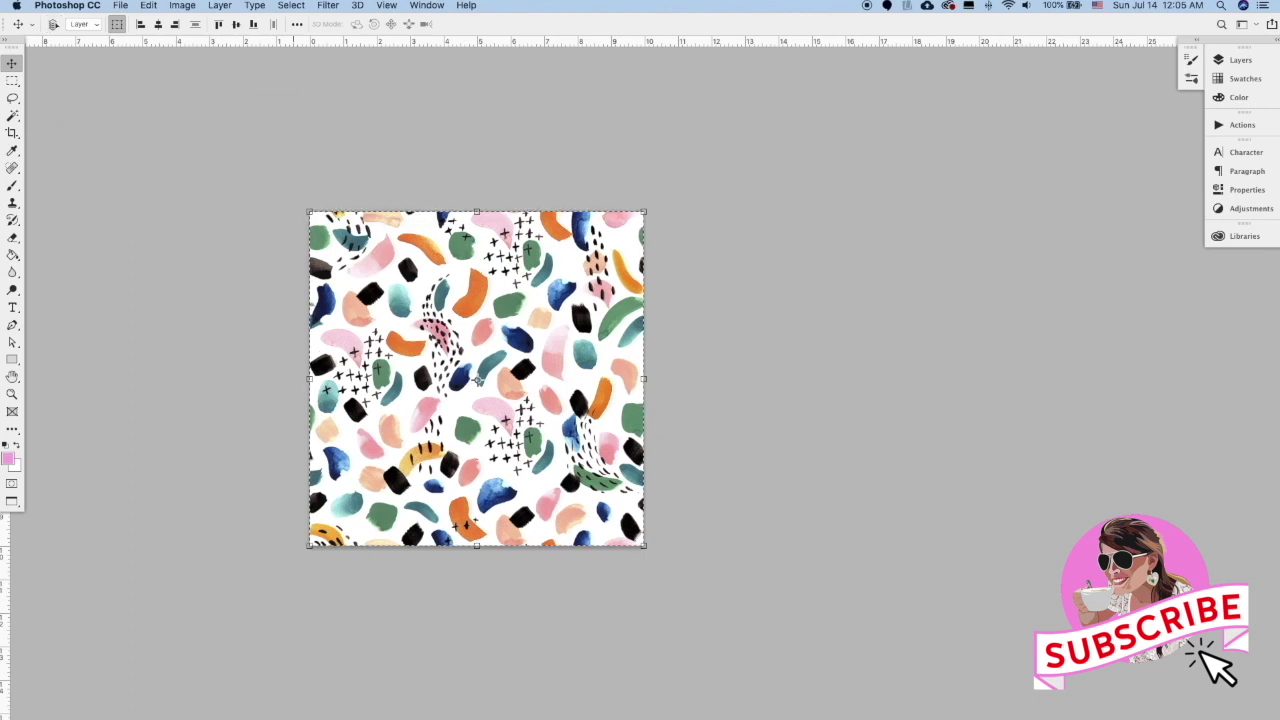
Step: Create a new 1024 × 768 Computer Wallpaper preset document
key(super+n)
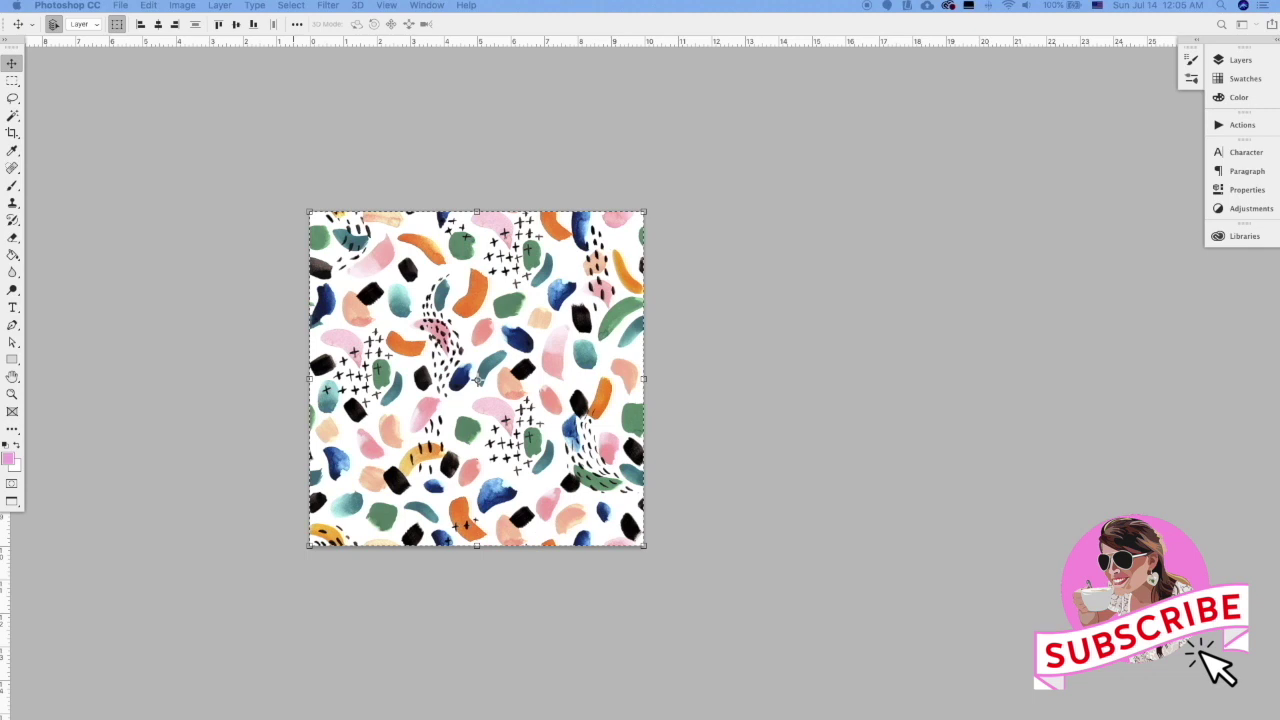
scroll(497, 470, down, 5)
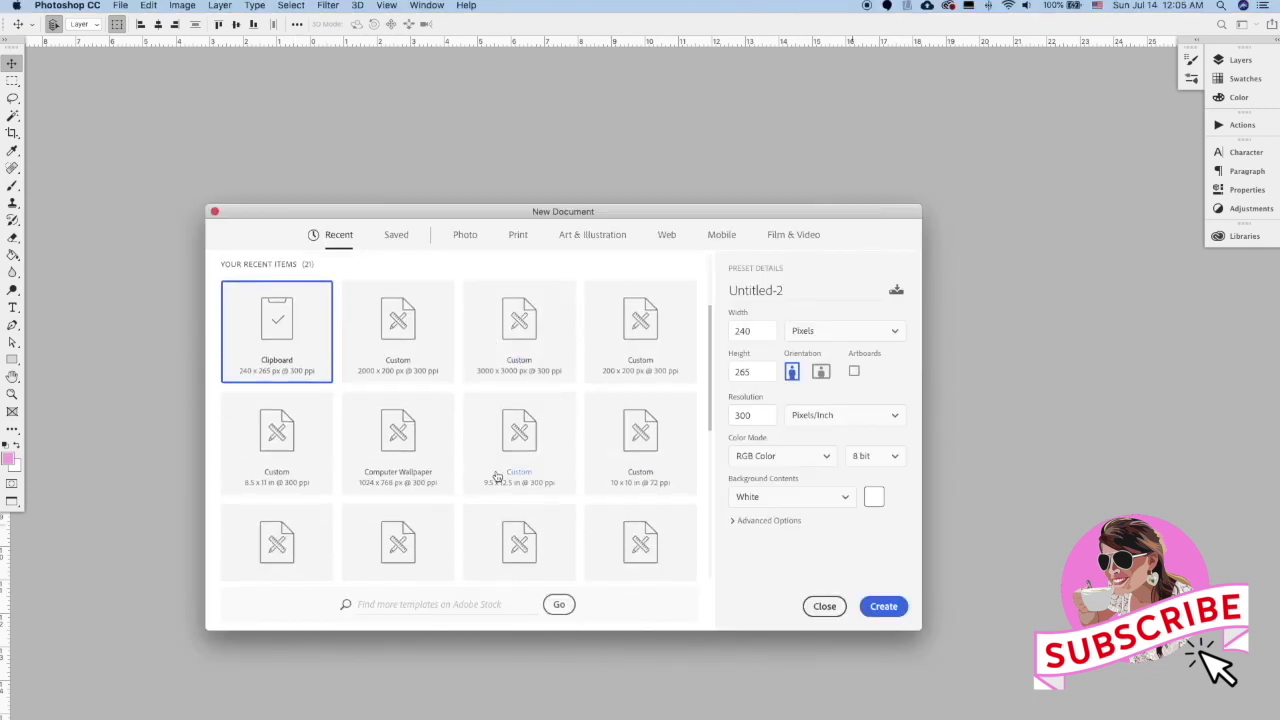
scroll(497, 477, down, 1)
click(410, 427)
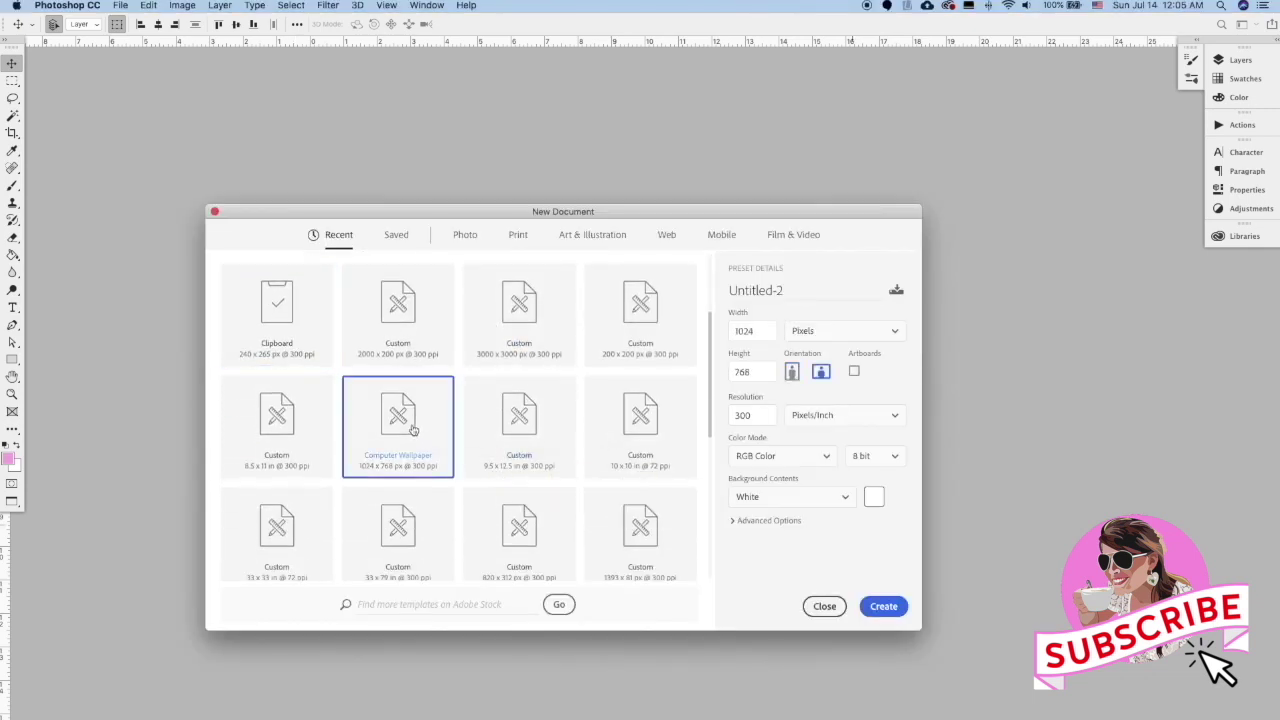
click(884, 606)
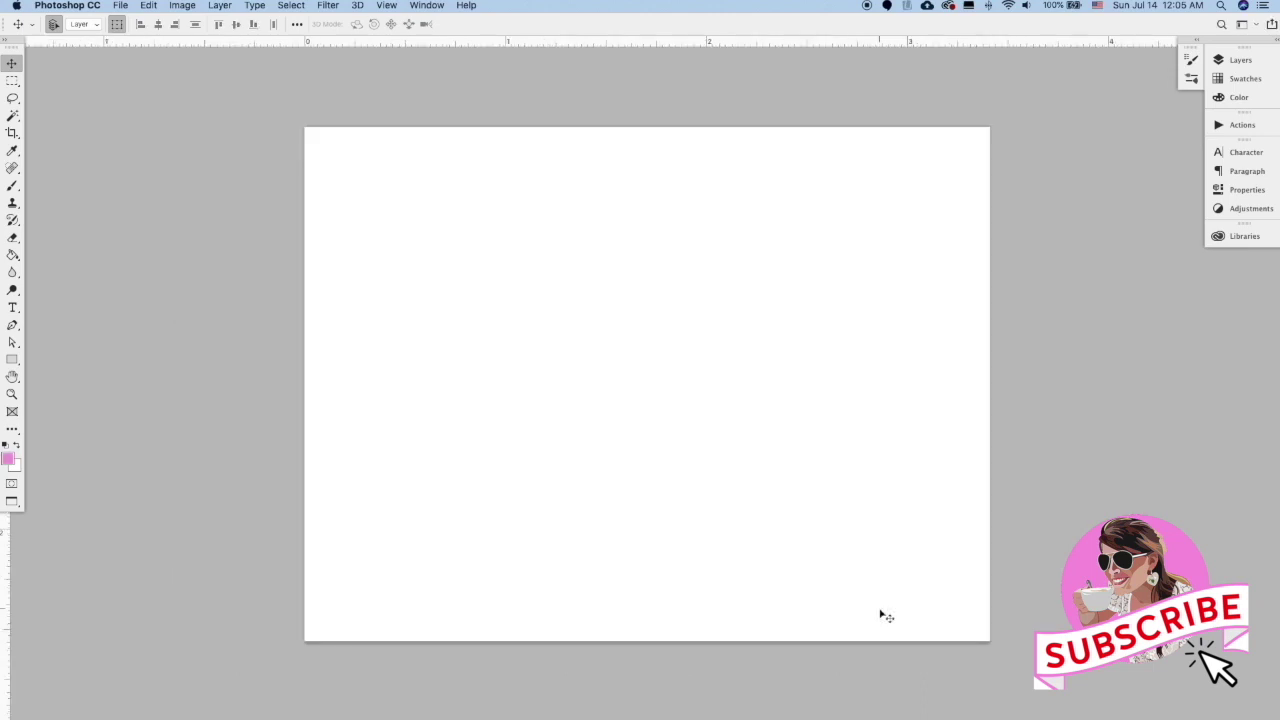
Step: Select the whole new canvas and copy it onto a new Layer 1
click(1251, 62)
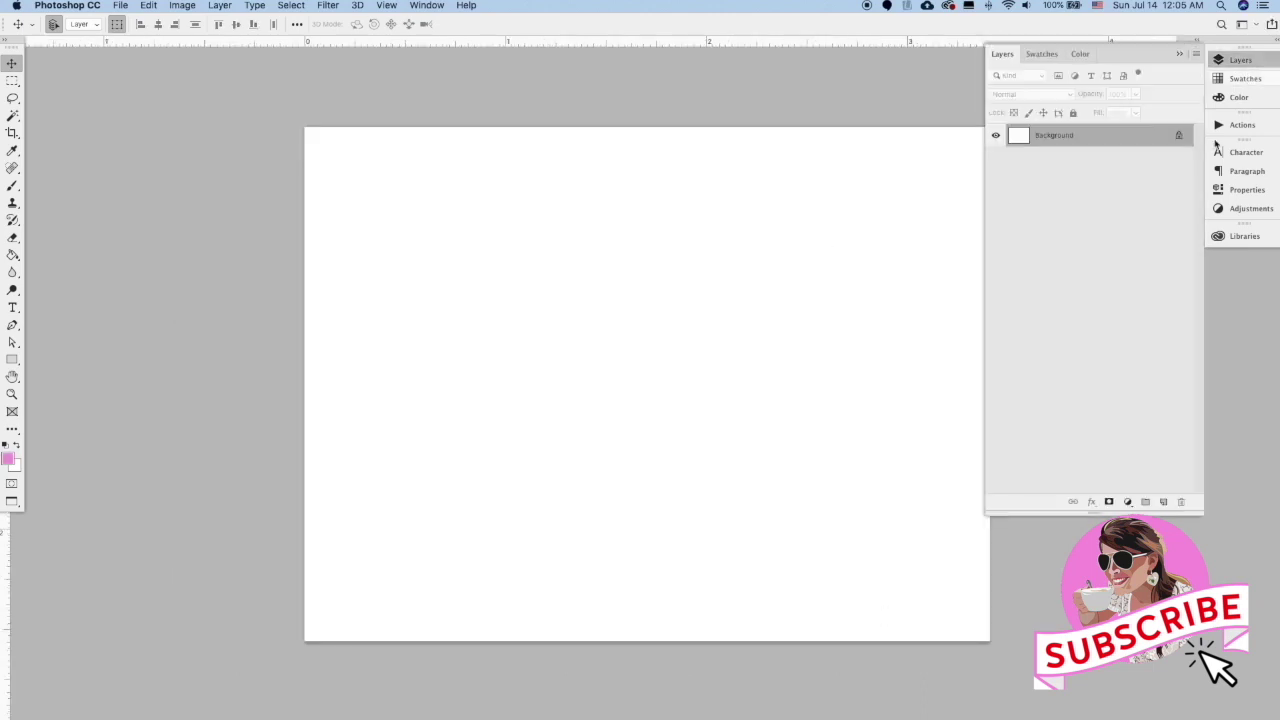
click(876, 362)
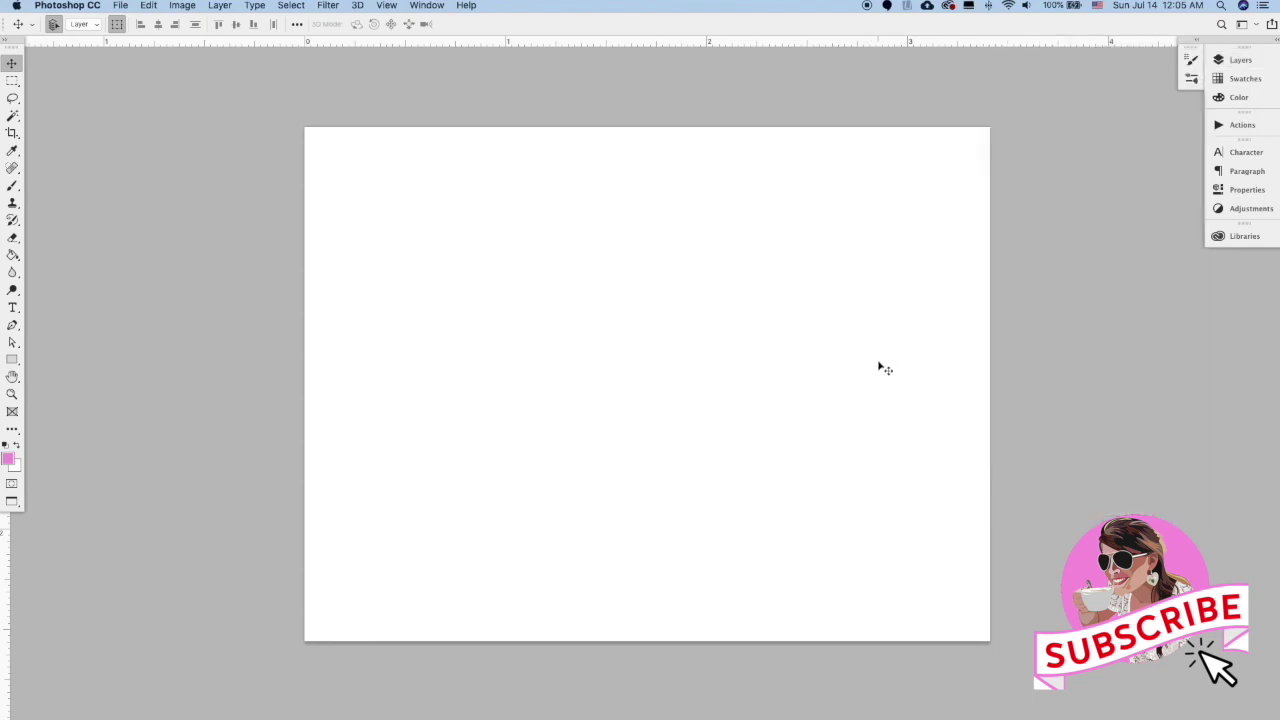
key(super+a)
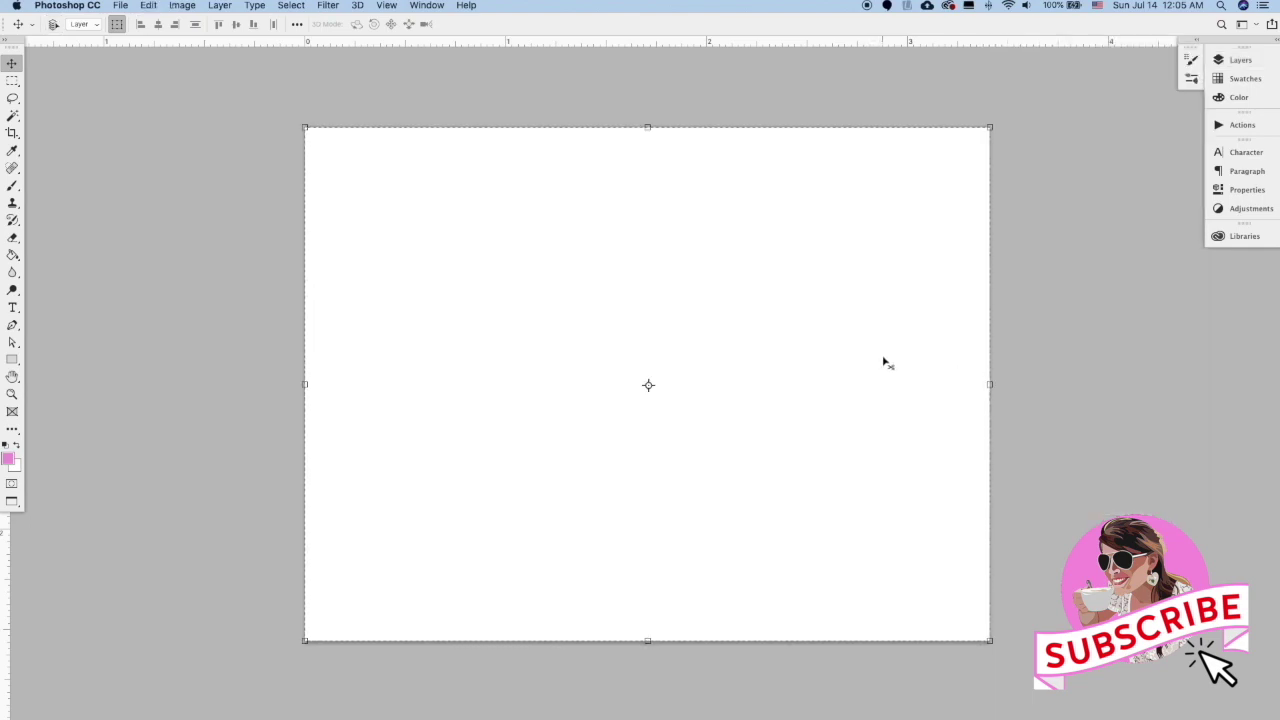
key(super+c)
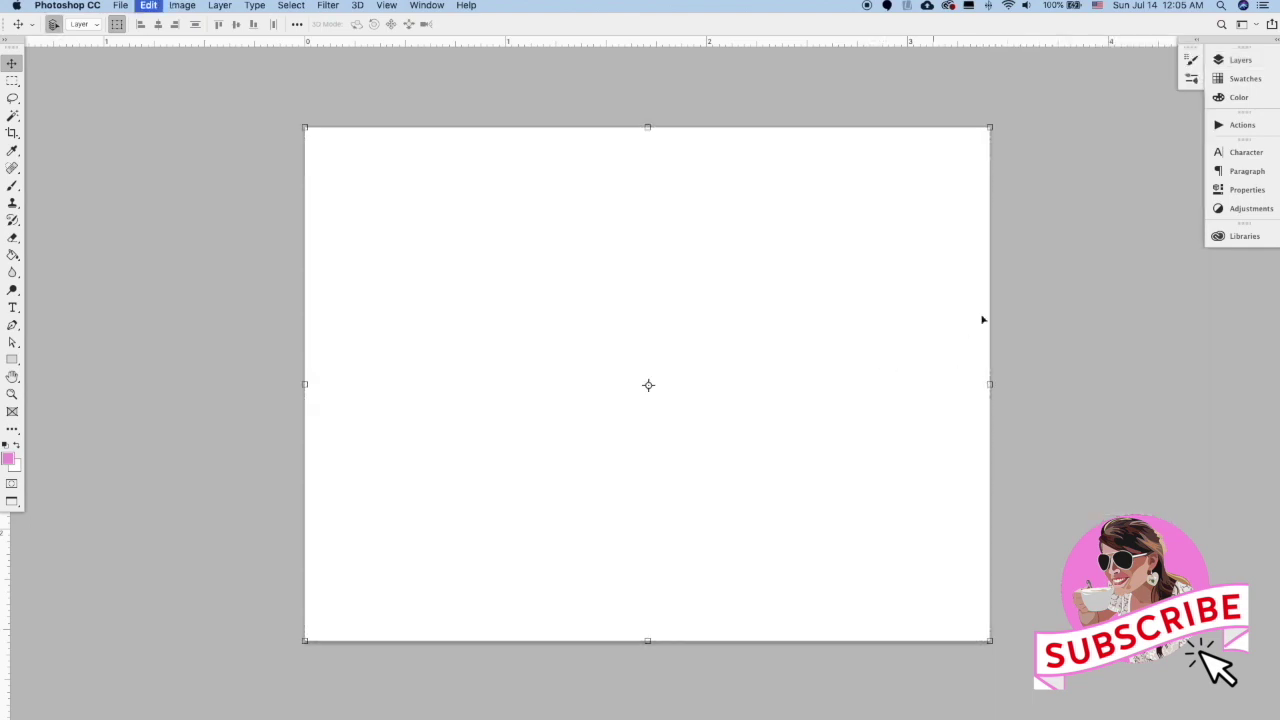
click(1240, 62)
Step: Apply a Pattern Overlay to Layer 1 using the new watercolor brush-mark pattern
click(1091, 501)
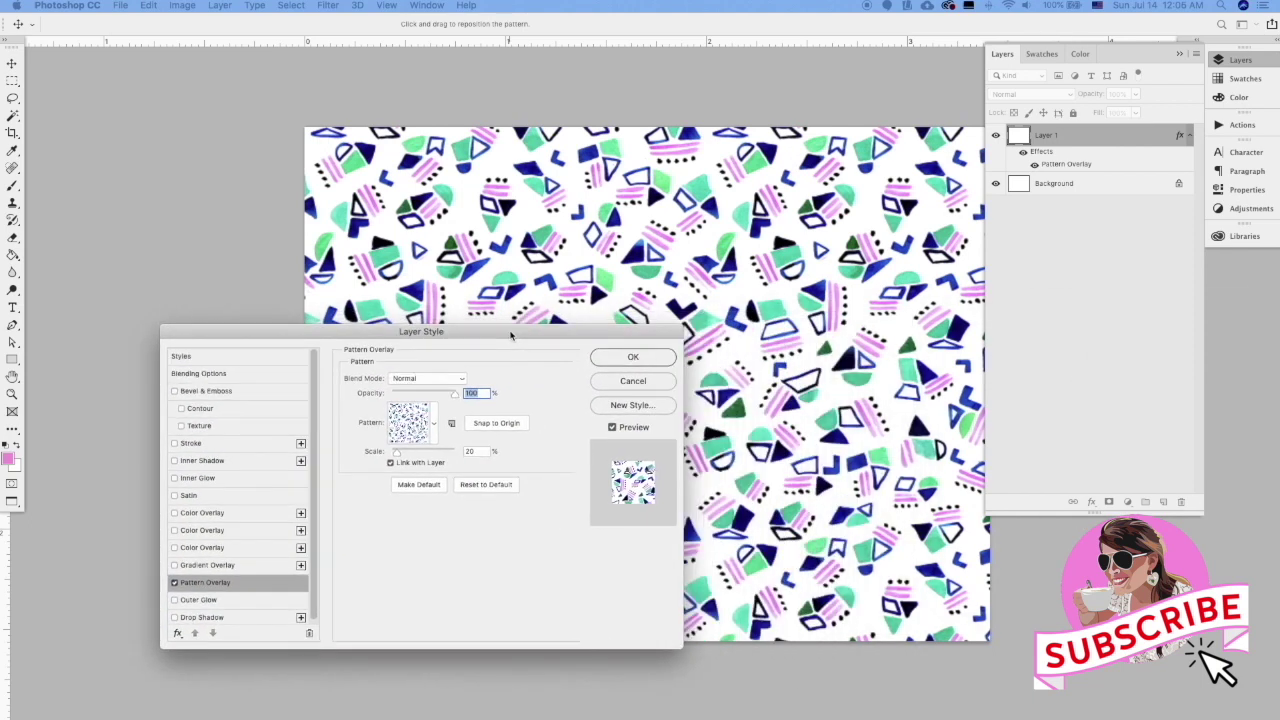
click(433, 430)
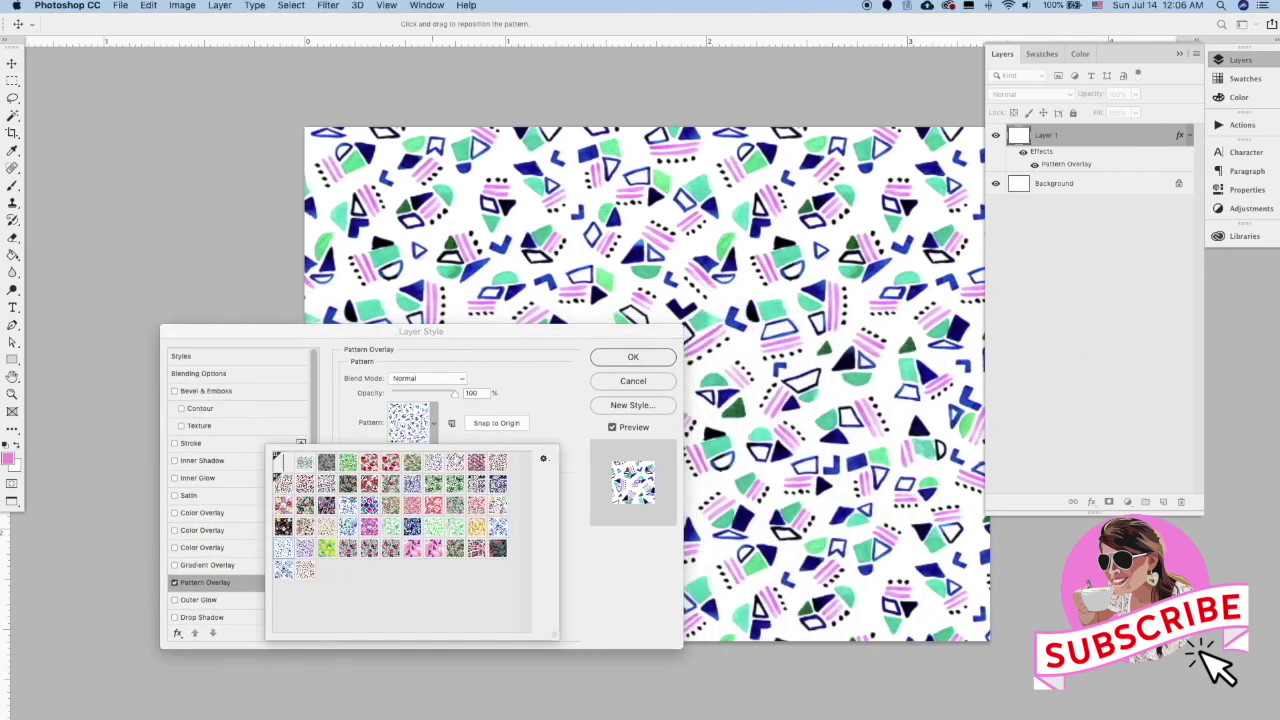
click(306, 570)
click(633, 358)
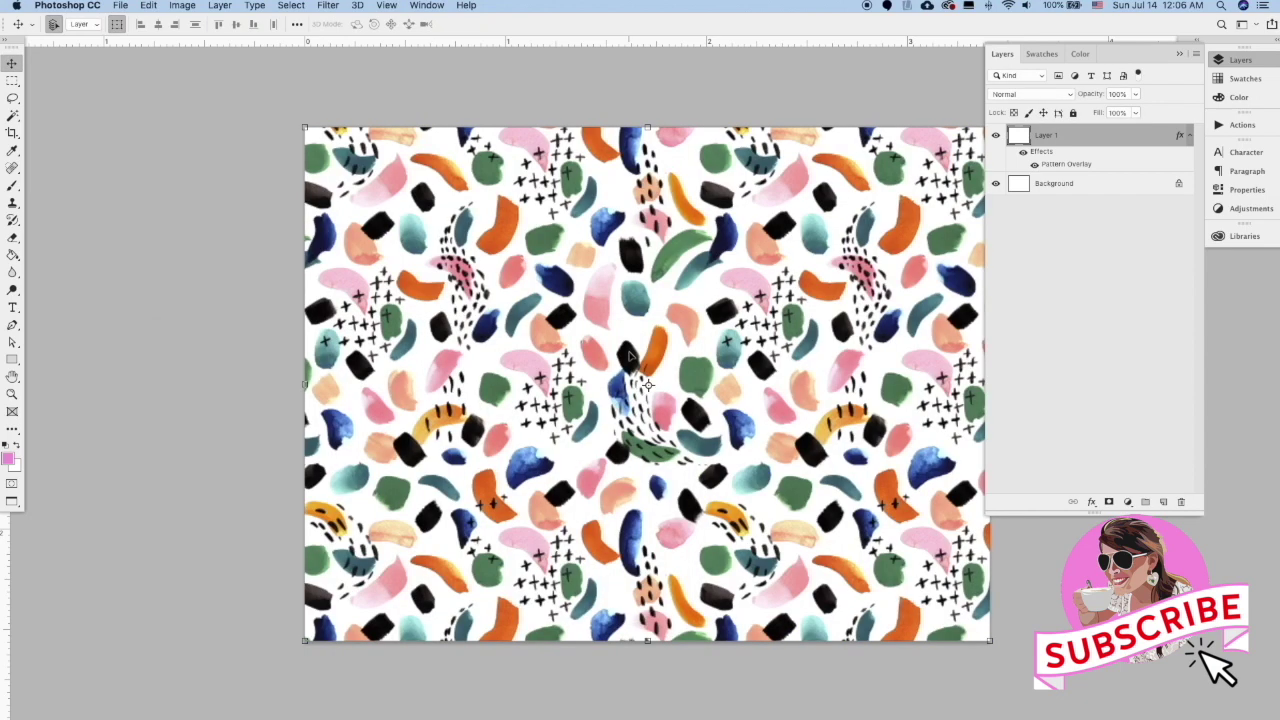
key(super+minus)
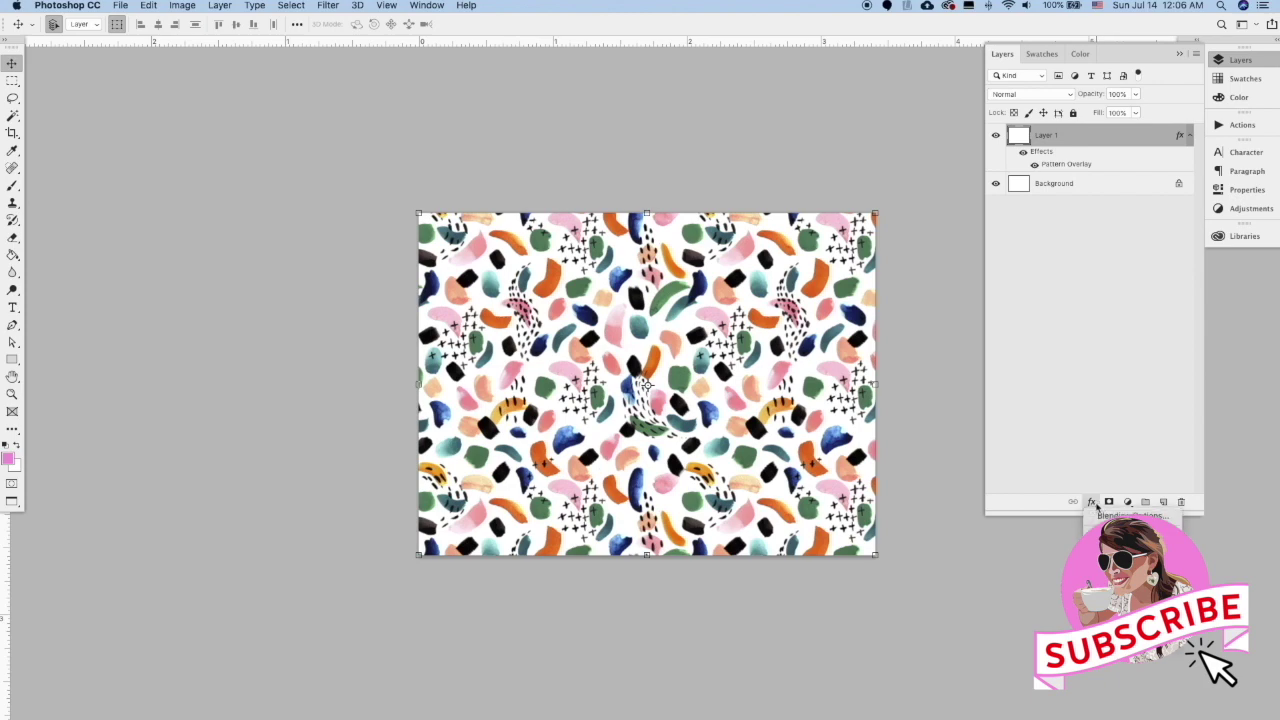
Step: Reduce the Pattern Overlay scale so the brush-mark pattern repeats more densely across the canvas
double_click(1083, 166)
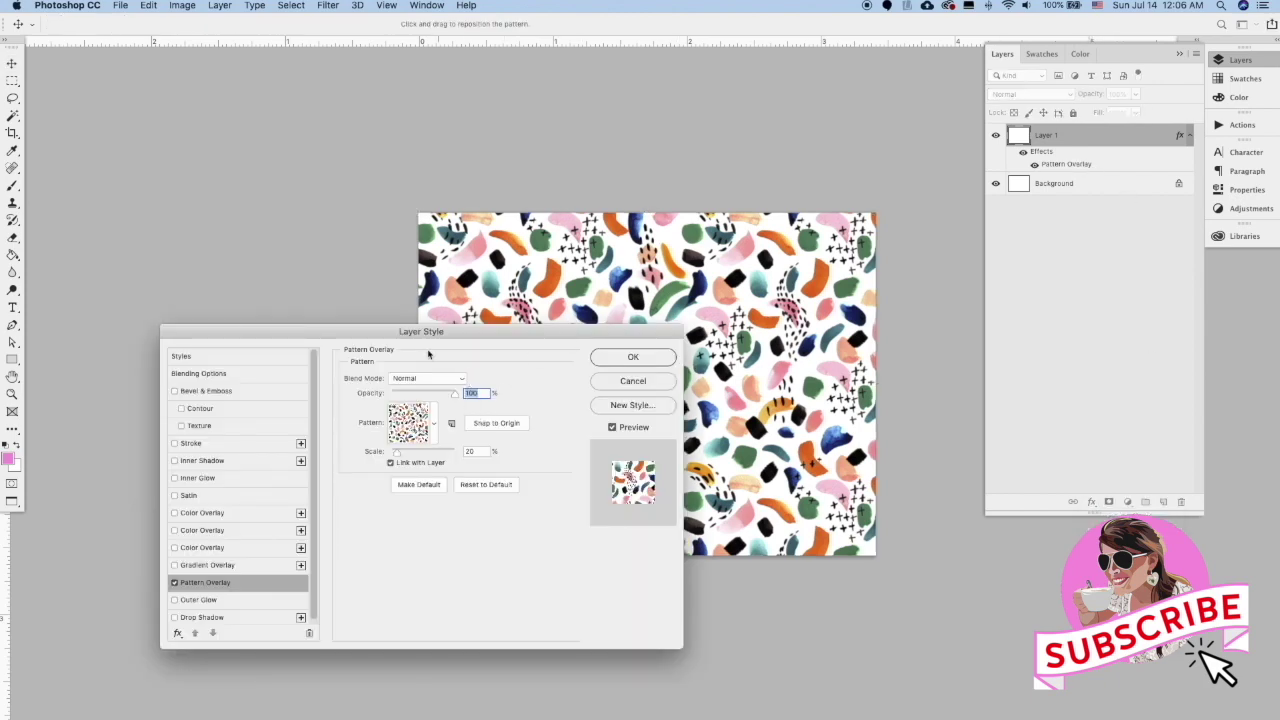
drag(433, 333, 1005, 74)
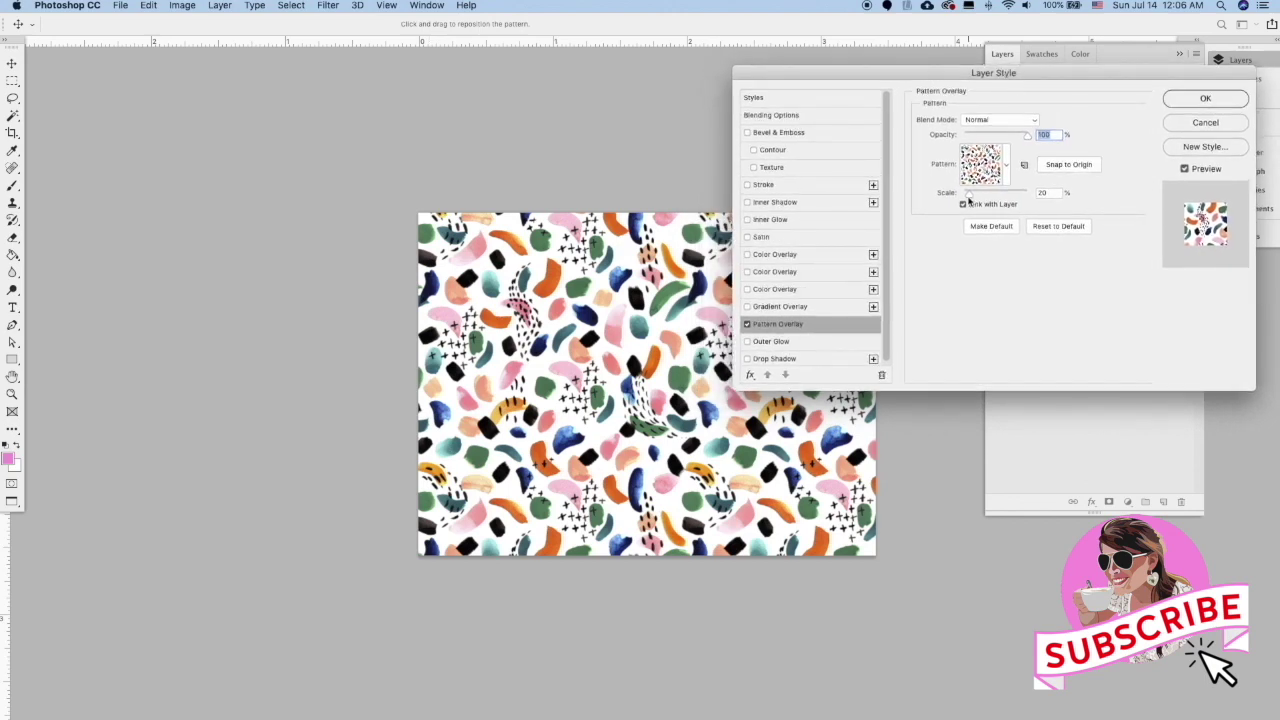
drag(968, 199, 969, 197)
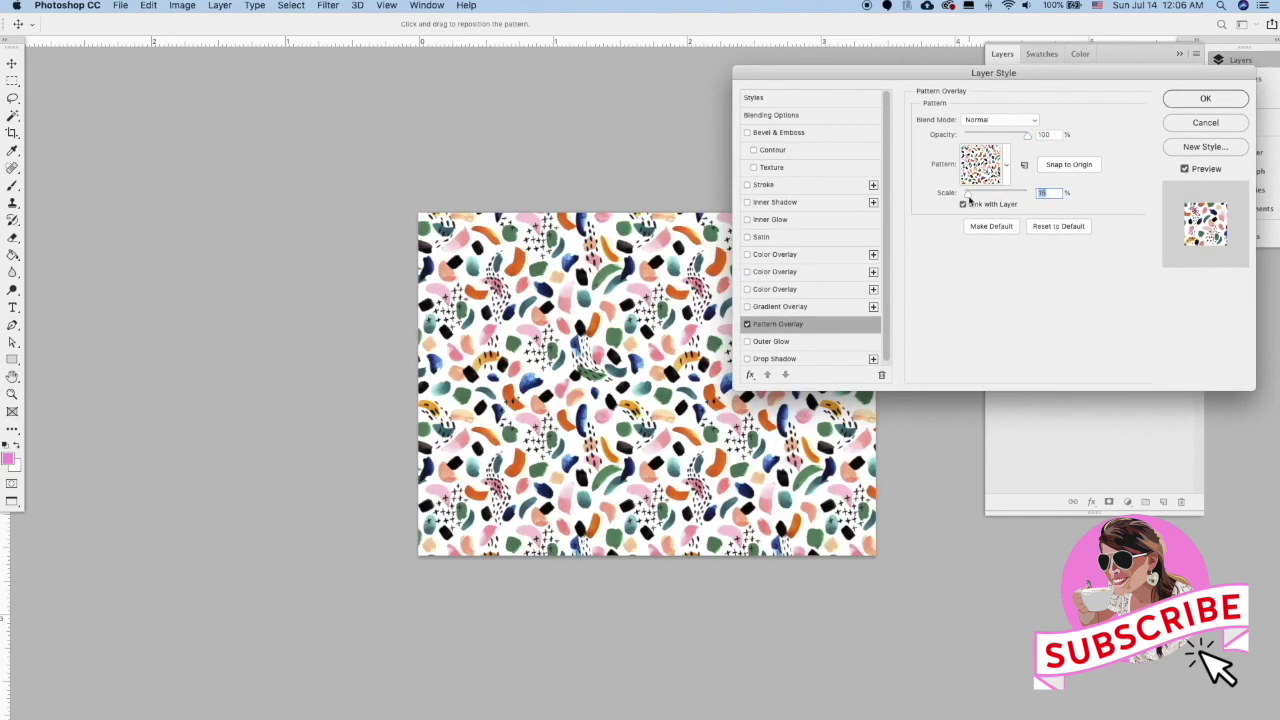
click(1205, 99)
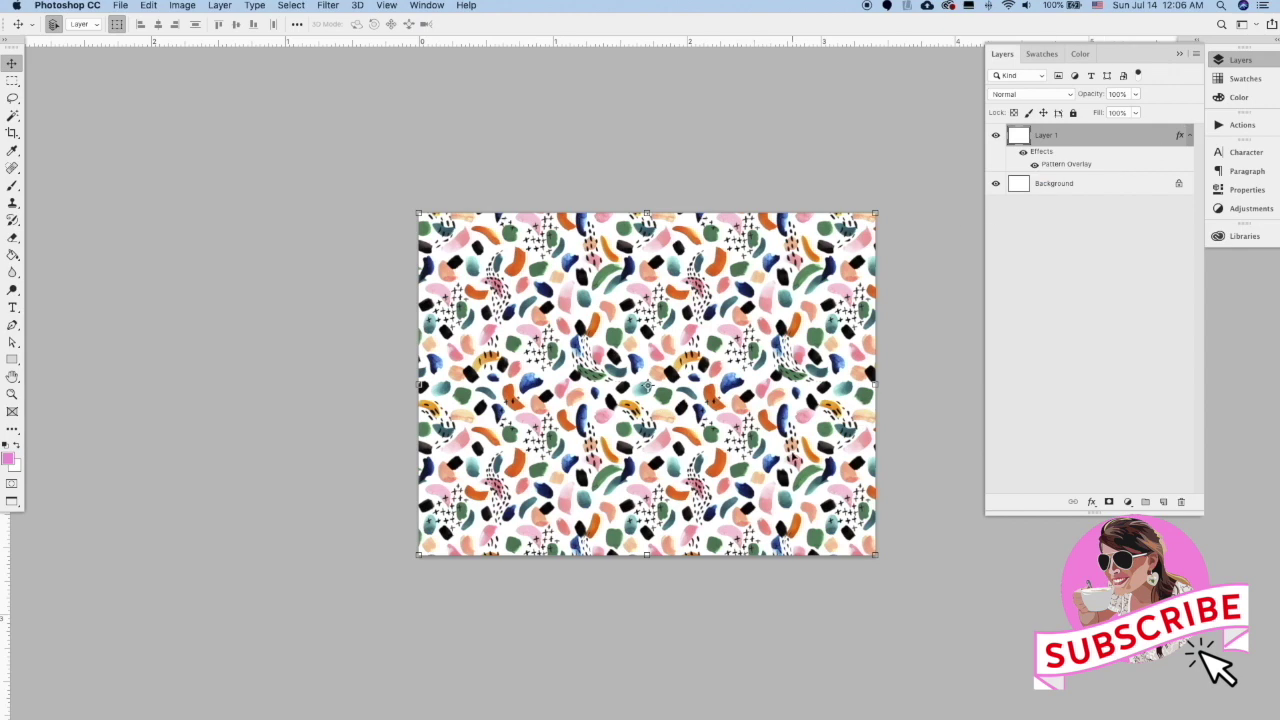
key(super+plus)
key(F7)
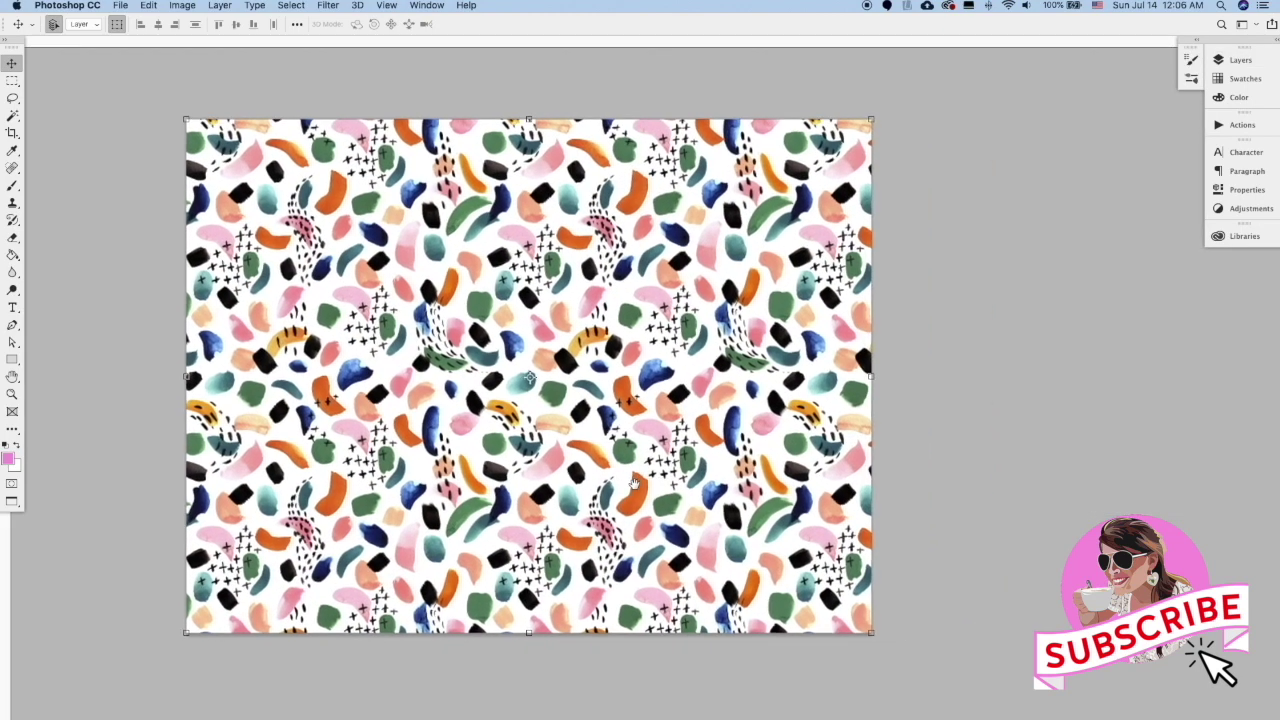
Step: Pan across the tiled canvas to check the seams, then close the Untitled-2 document
drag(601, 485, 646, 462)
key(super+r)
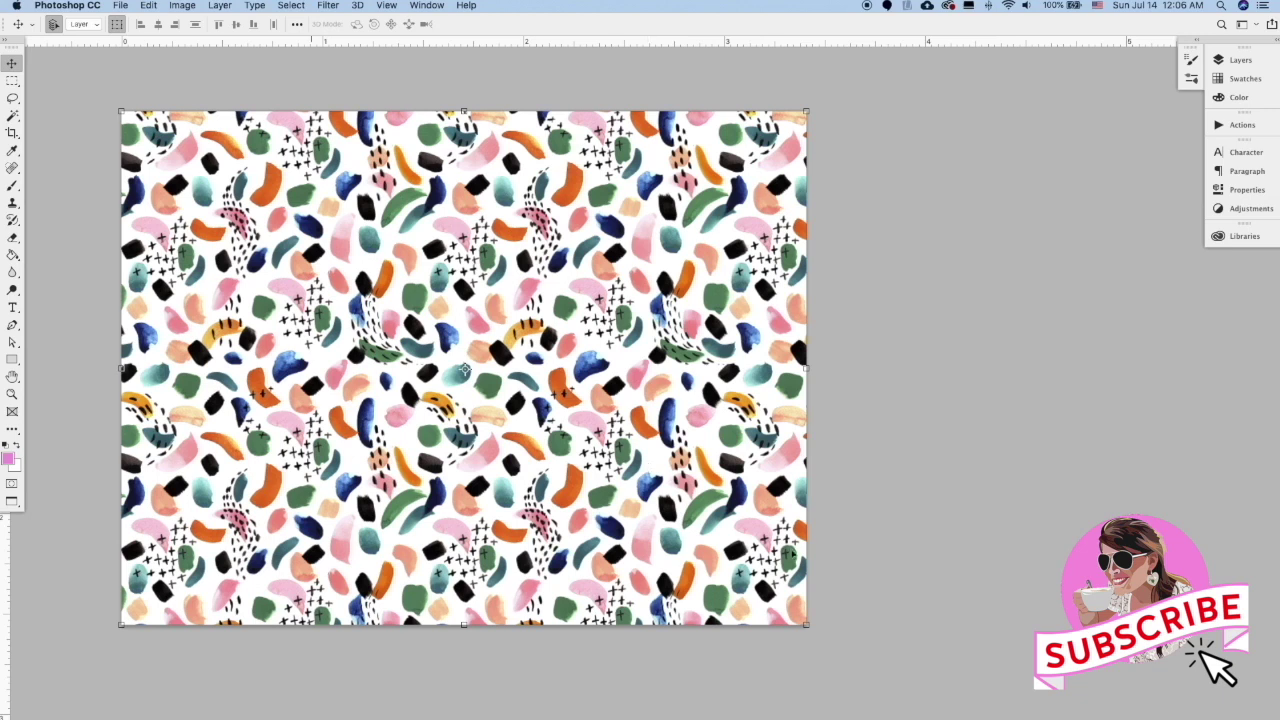
key(super+w)
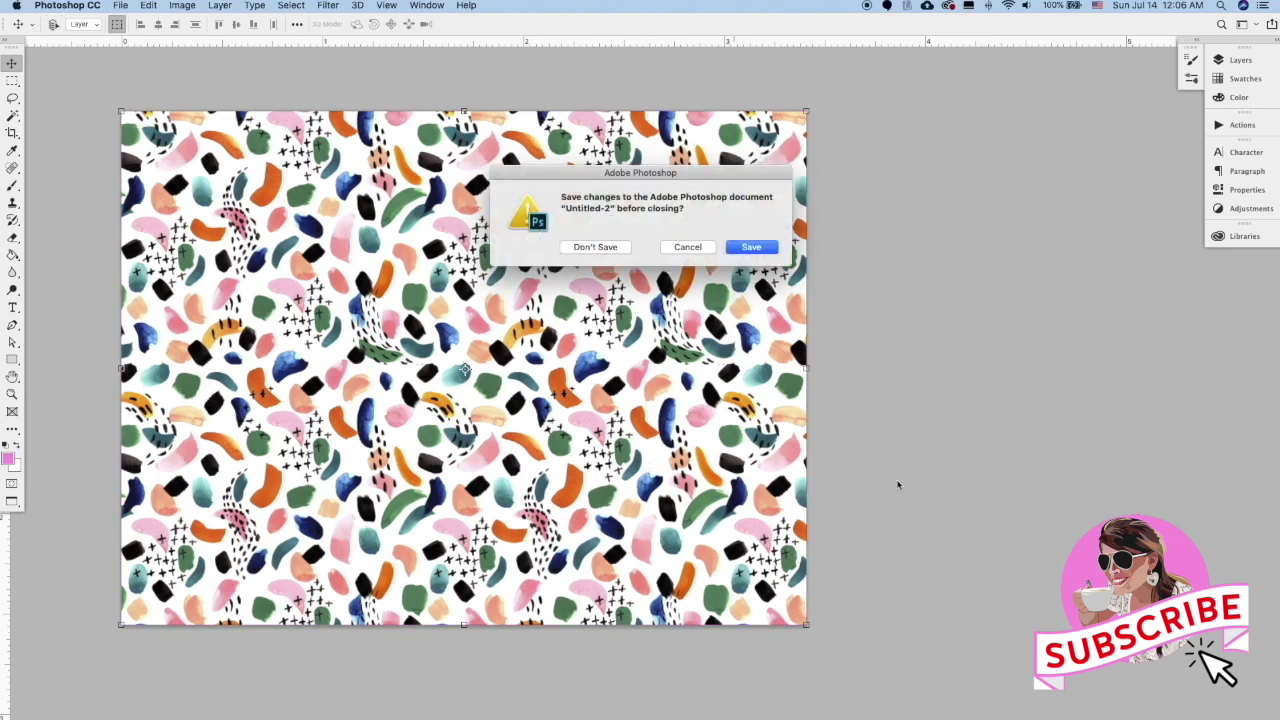